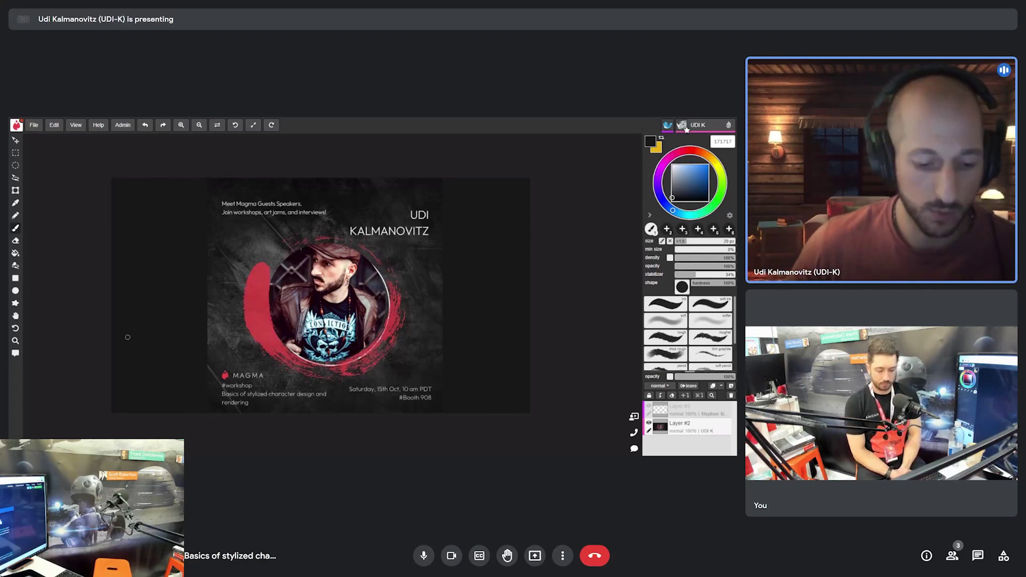
Review the gunslinger sheet, old-man sketches, turnaround sheet and colour variations among the project's drawings.
{"action": "mouse_move", "coordinate": [90, 389]}
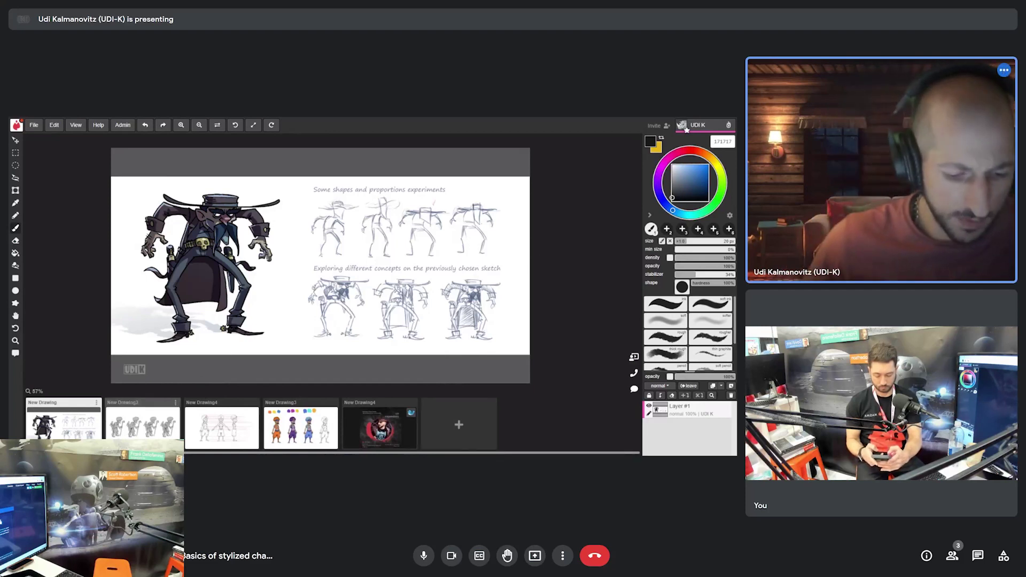
{"action": "left_click", "coordinate": [142, 425]}
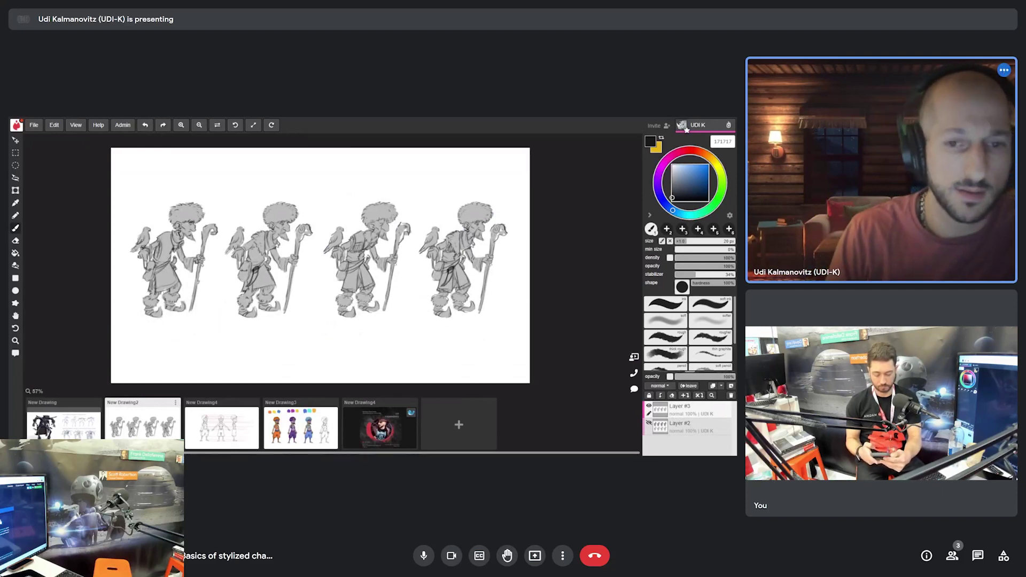
{"action": "left_click", "coordinate": [66, 433]}
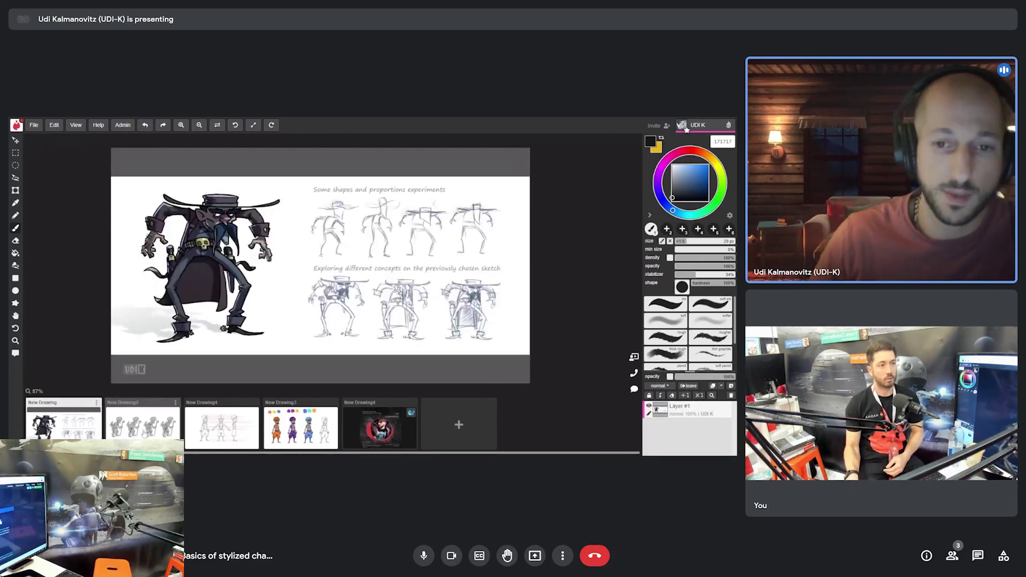
{"action": "left_click", "coordinate": [142, 434]}
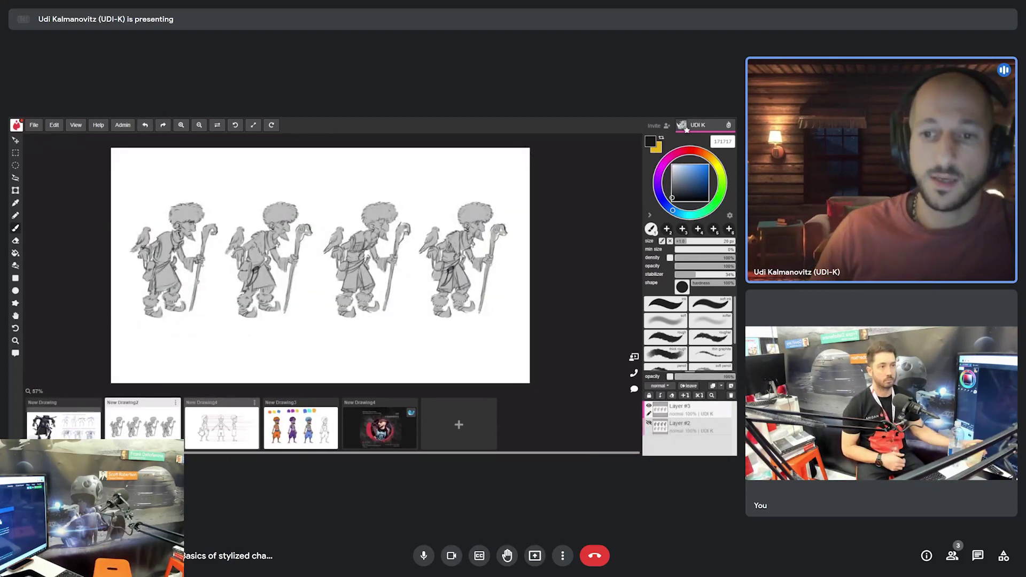
{"action": "left_click", "coordinate": [222, 427]}
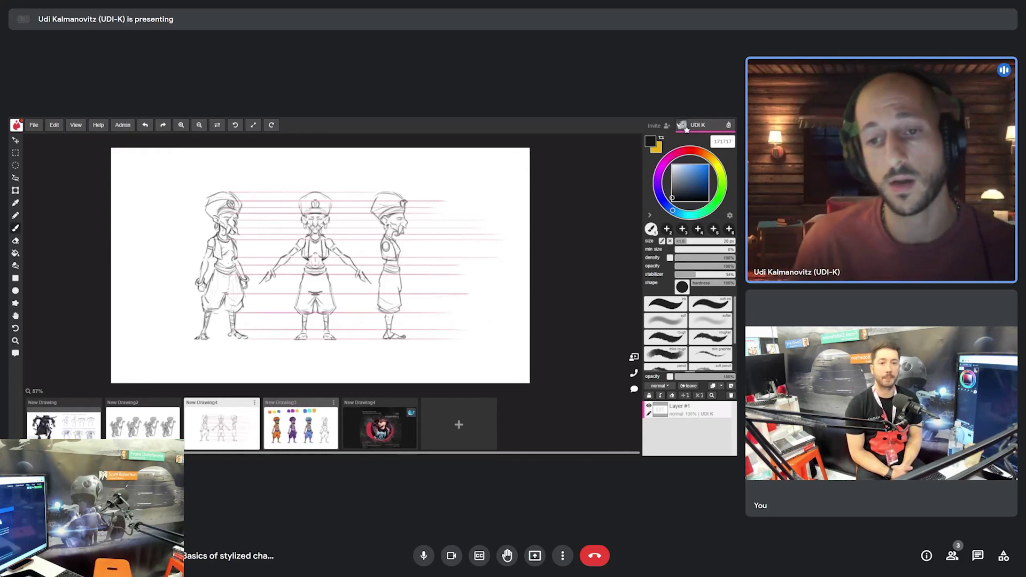
{"action": "left_click", "coordinate": [301, 425]}
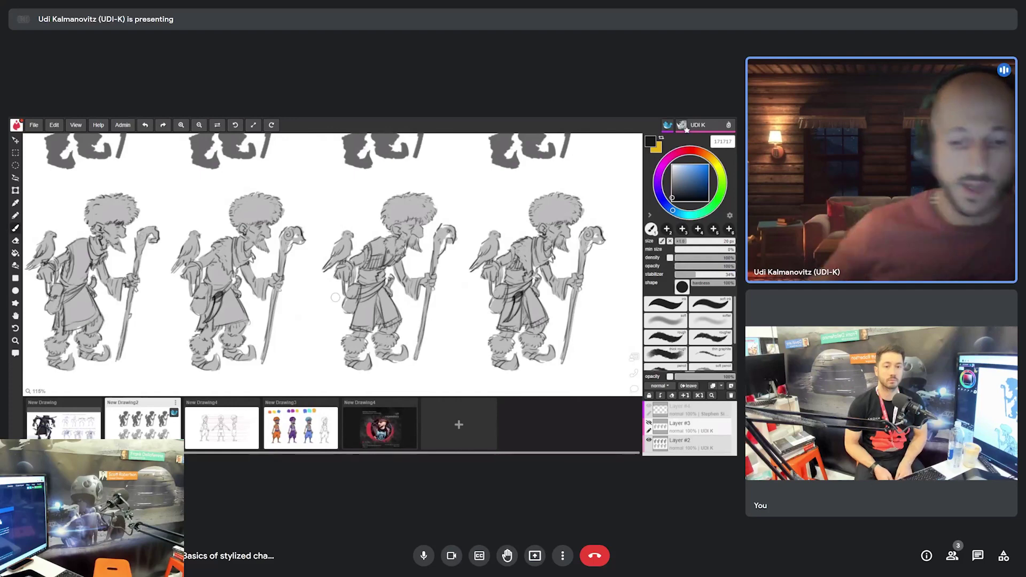
{"action": "mouse_move", "coordinate": [369, 177]}
{"action": "left_mouse_down"}
{"action": "mouse_move", "coordinate": [373, 303]}
{"action": "mouse_move", "coordinate": [442, 365]}
{"action": "left_mouse_up"}
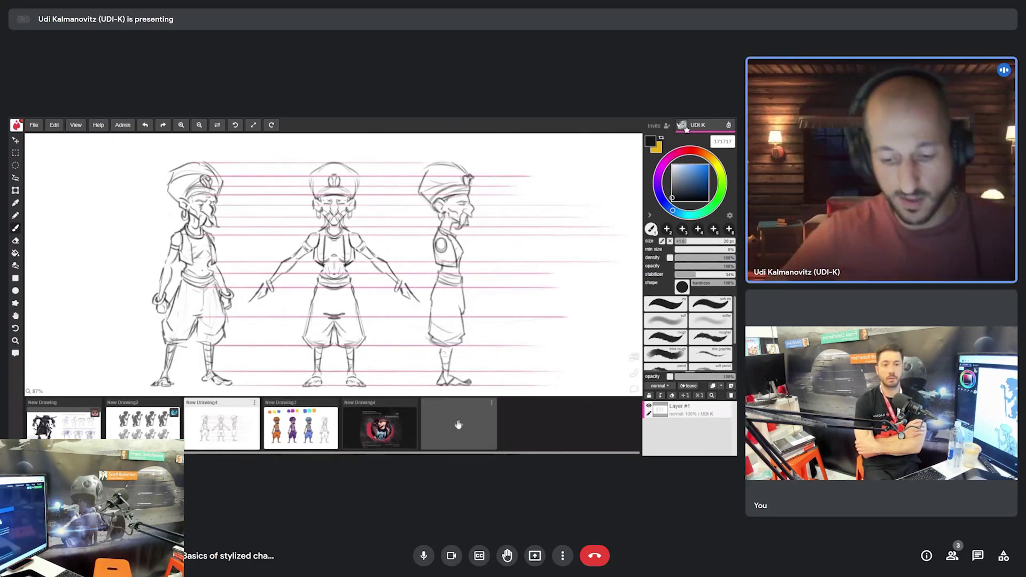
Add a new blank drawing to the project.
{"action": "left_click", "coordinate": [458, 425]}
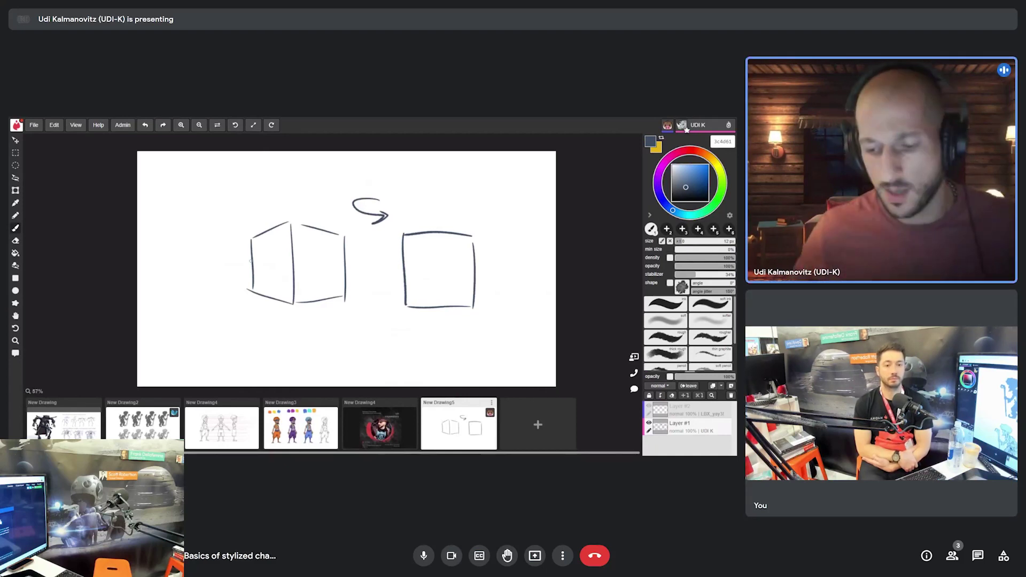
Examine the turbaned character's turnaround sheet and the colour palette variations in the neighbouring drawing.
{"action": "left_click", "coordinate": [229, 428]}
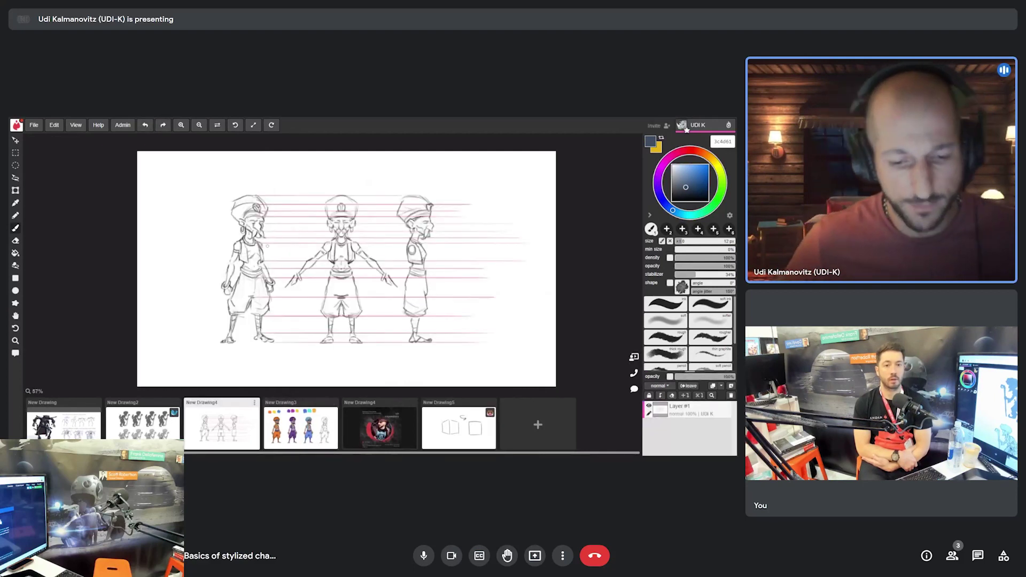
{"action": "key", "text": "alt"}
{"action": "scroll", "coordinate": [376, 154], "scroll_direction": "up", "scroll_amount": 2}
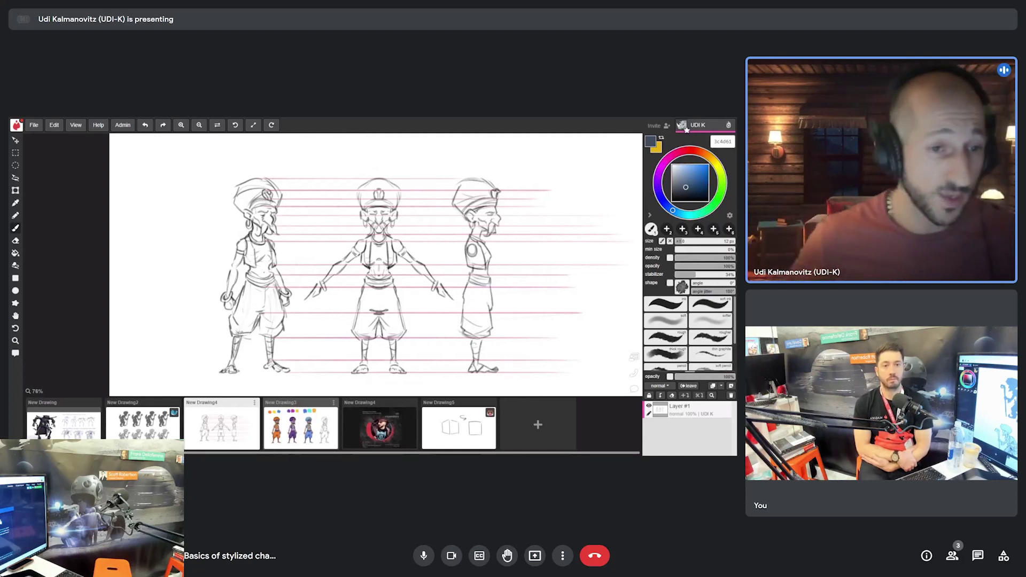
{"action": "left_click", "coordinate": [302, 430]}
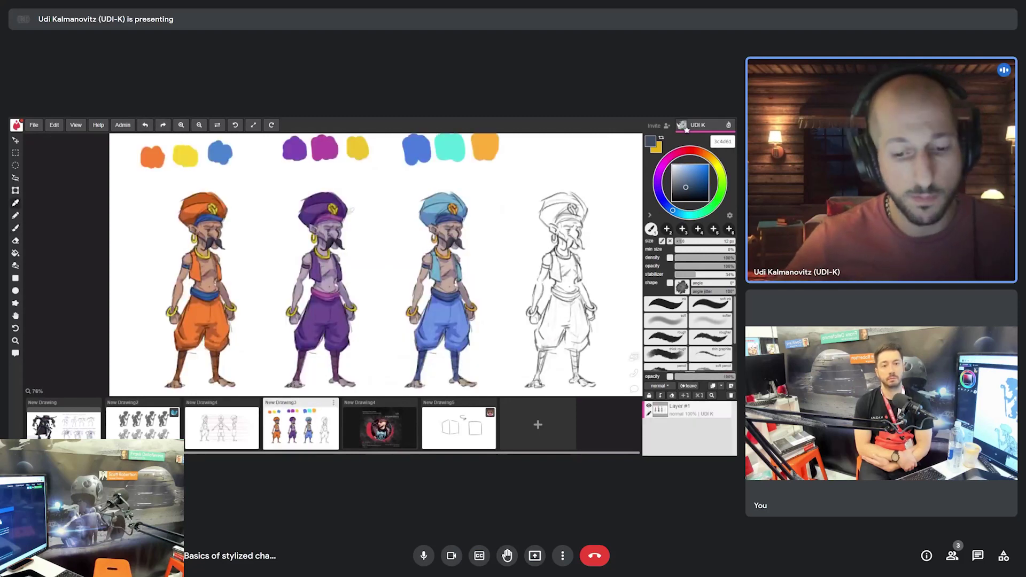
{"action": "scroll", "coordinate": [373, 214], "scroll_direction": "down", "scroll_amount": 1, "text": "alt"}
{"action": "left_click_drag", "start_coordinate": [419, 220], "coordinate": [387, 226]}
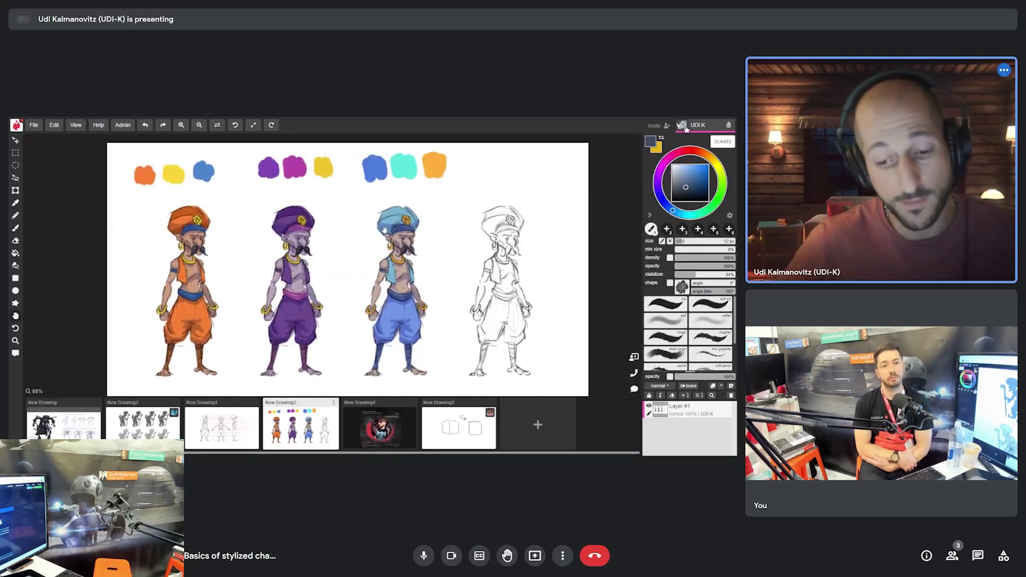
{"action": "key", "text": "b"}
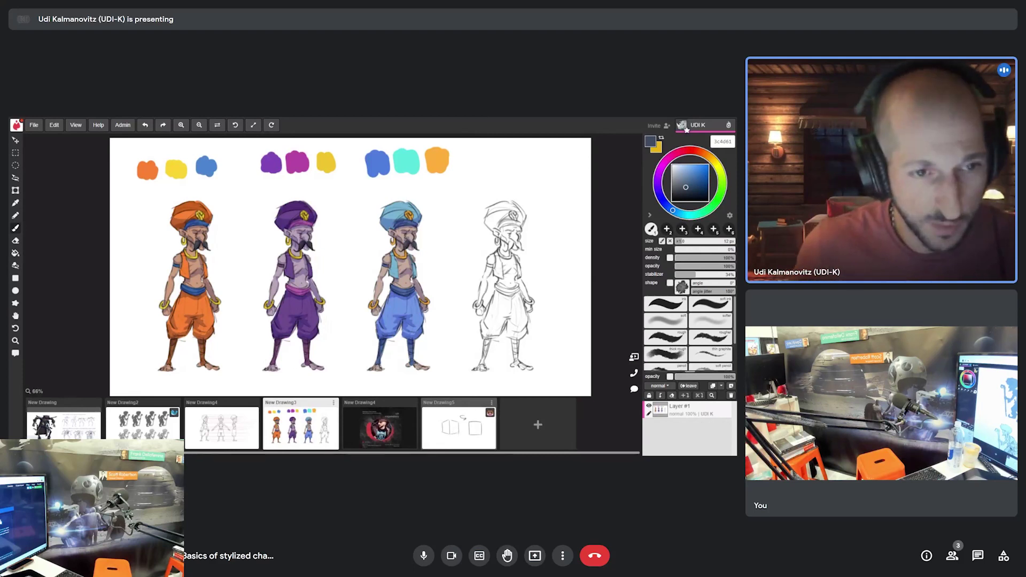
Return to New Drawing5 and activate the Brush tool.
{"action": "left_click", "coordinate": [454, 430]}
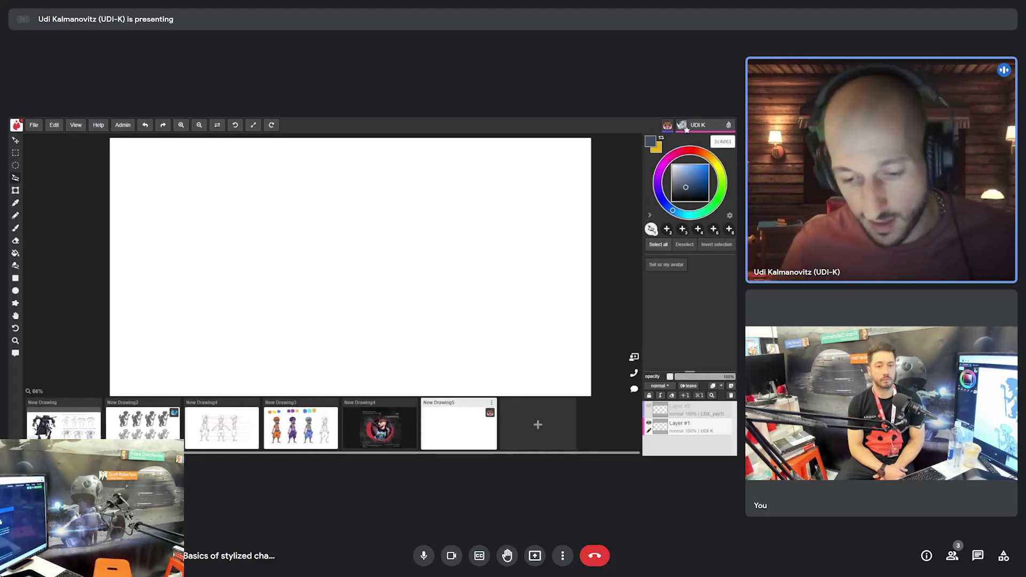
{"action": "left_click", "coordinate": [17, 228]}
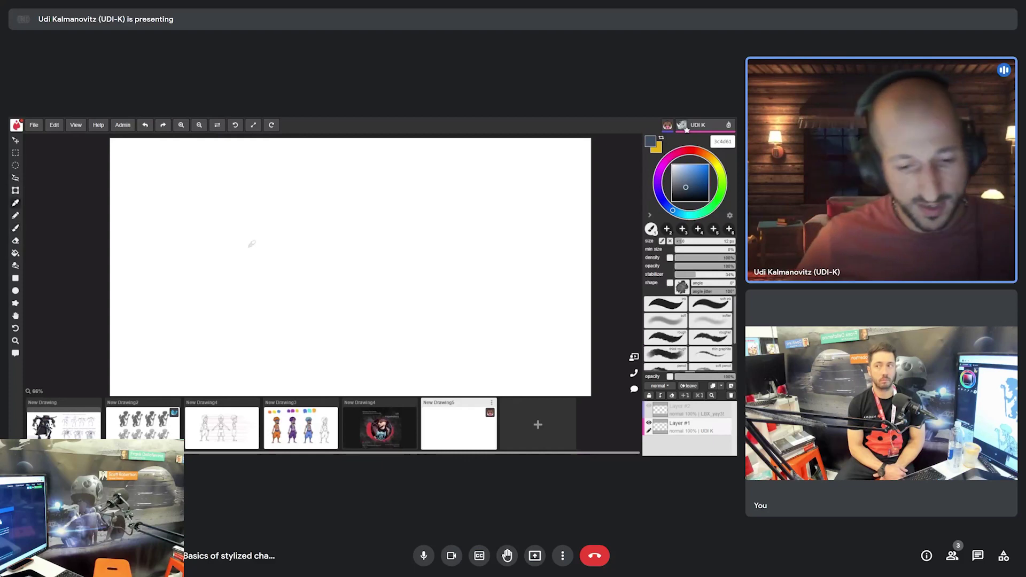
{"action": "scroll", "coordinate": [251, 243], "scroll_direction": "down", "scroll_amount": 2}
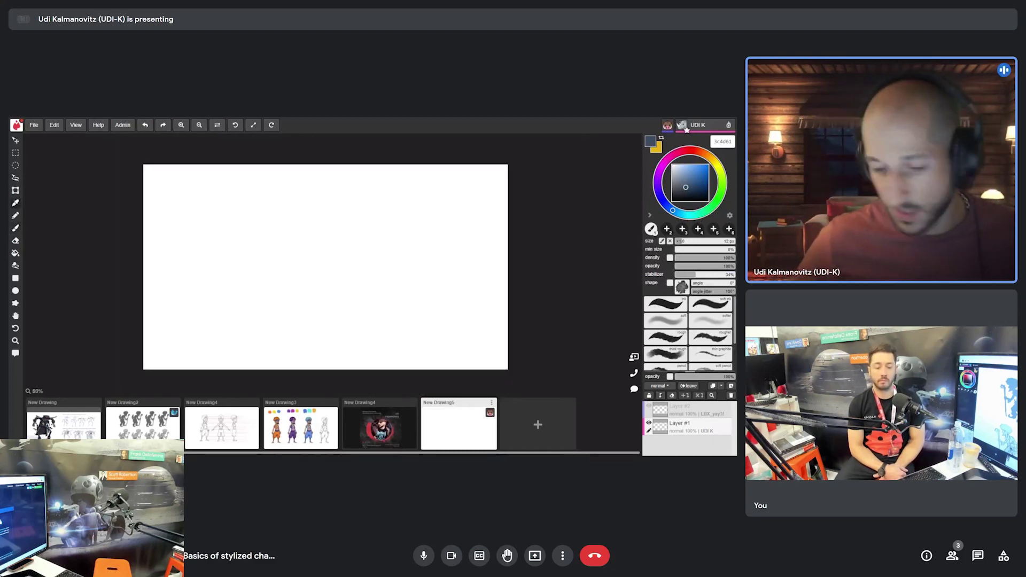
{"action": "scroll", "coordinate": [295, 260], "scroll_direction": "up", "scroll_amount": 2}
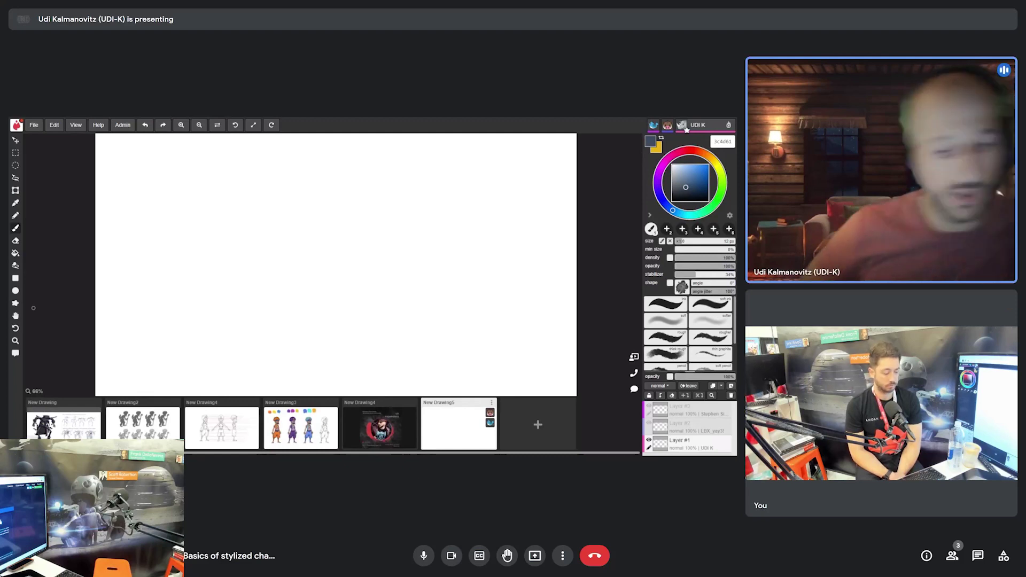
Try filling a large curved freehand lasso selection in the middle of the canvas with the current colour.
{"action": "left_click", "coordinate": [16, 179]}
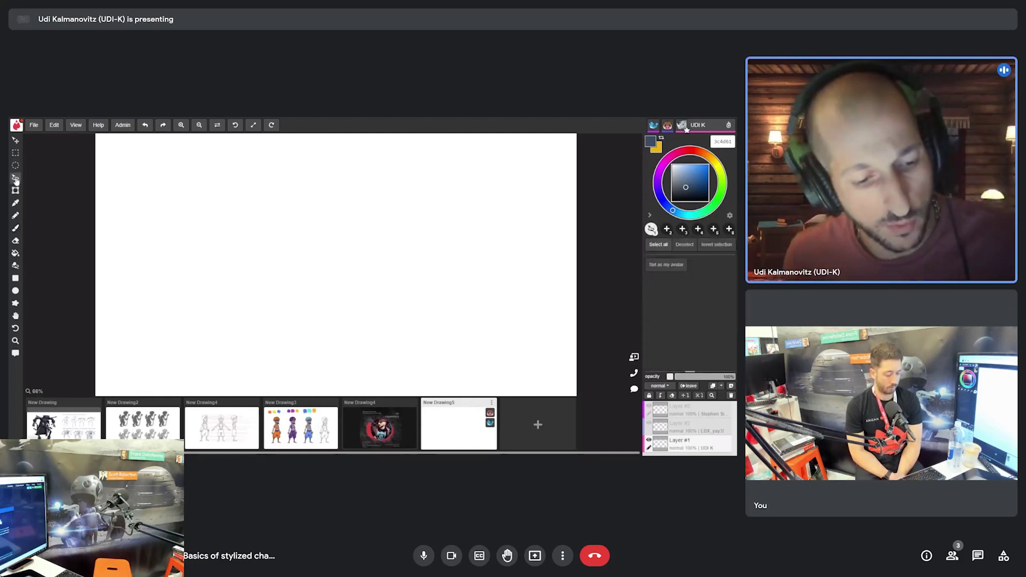
{"action": "mouse_move", "coordinate": [383, 239]}
{"action": "left_mouse_down"}
{"action": "mouse_move", "coordinate": [299, 337]}
{"action": "mouse_move", "coordinate": [423, 275]}
{"action": "mouse_move", "coordinate": [382, 212]}
{"action": "left_mouse_up"}
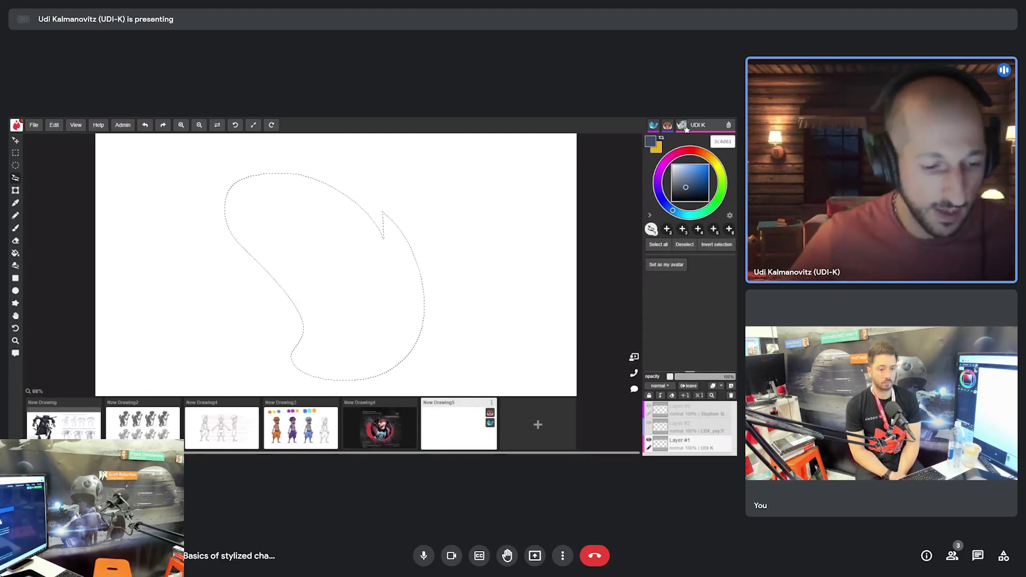
{"action": "left_click", "coordinate": [15, 253]}
{"action": "left_click", "coordinate": [332, 287]}
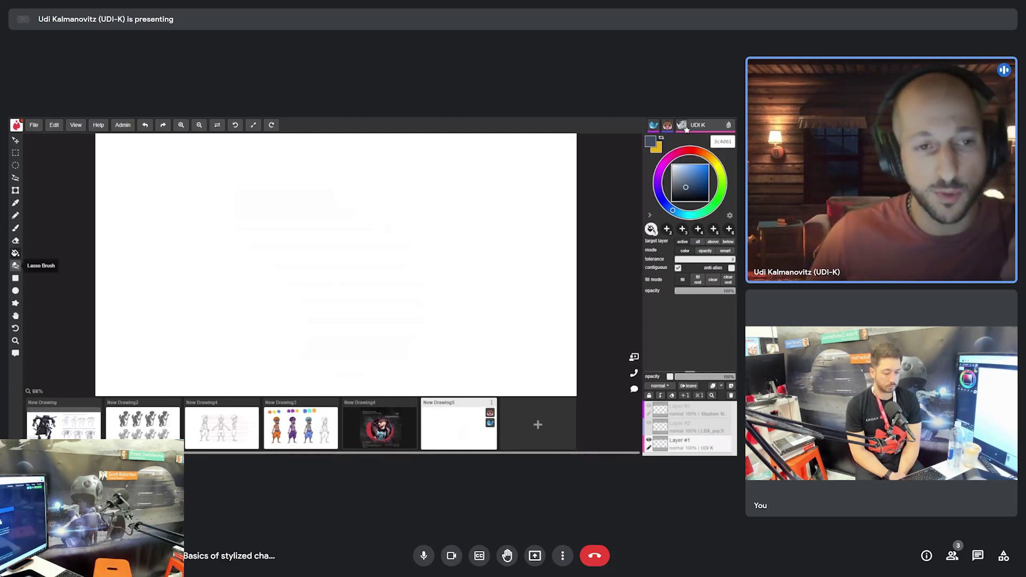
Switch to the Lasso Brush and outline a freehand shape in the middle of the canvas.
{"action": "left_click", "coordinate": [14, 267]}
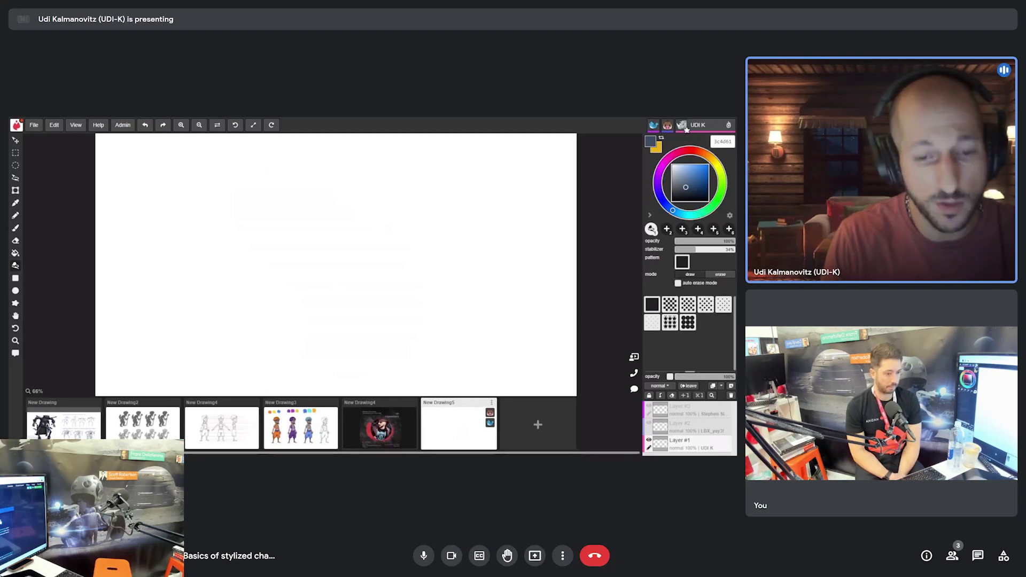
{"action": "mouse_move", "coordinate": [381, 303]}
{"action": "left_mouse_down"}
{"action": "mouse_move", "coordinate": [418, 203]}
{"action": "mouse_move", "coordinate": [270, 155]}
{"action": "mouse_move", "coordinate": [183, 217]}
{"action": "mouse_move", "coordinate": [167, 286]}
{"action": "mouse_move", "coordinate": [188, 338]}
{"action": "mouse_move", "coordinate": [257, 371]}
{"action": "mouse_move", "coordinate": [291, 334]}
{"action": "mouse_move", "coordinate": [231, 254]}
{"action": "mouse_move", "coordinate": [324, 246]}
{"action": "mouse_move", "coordinate": [321, 326]}
{"action": "mouse_move", "coordinate": [419, 331]}
{"action": "mouse_move", "coordinate": [379, 299]}
{"action": "left_mouse_up"}
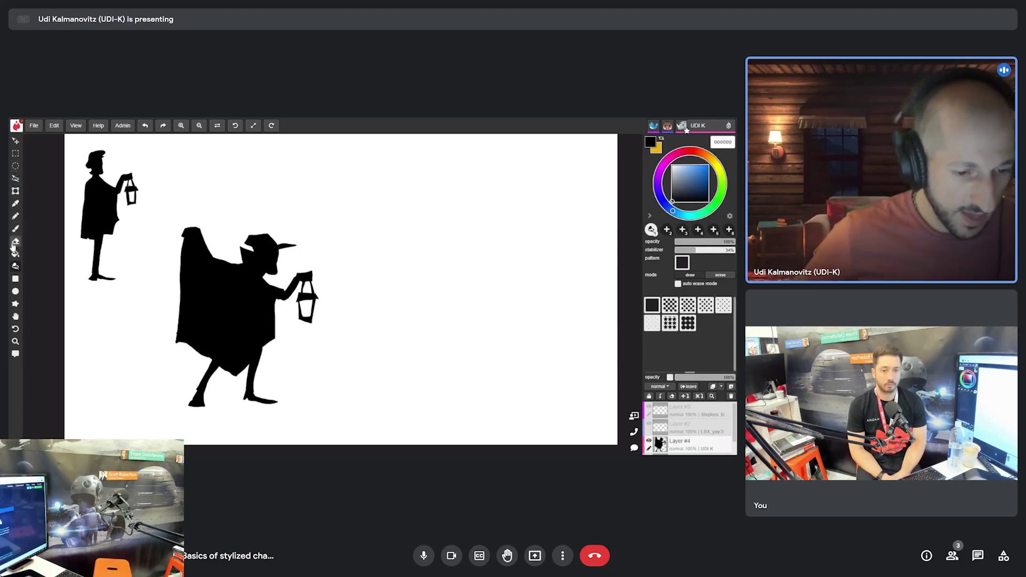
Scale down the caped lantern-carrier silhouette and place it beside the first figure, matching its height.
{"action": "left_click", "coordinate": [15, 191]}
{"action": "left_click_drag", "start_coordinate": [320, 405], "coordinate": [277, 354]}
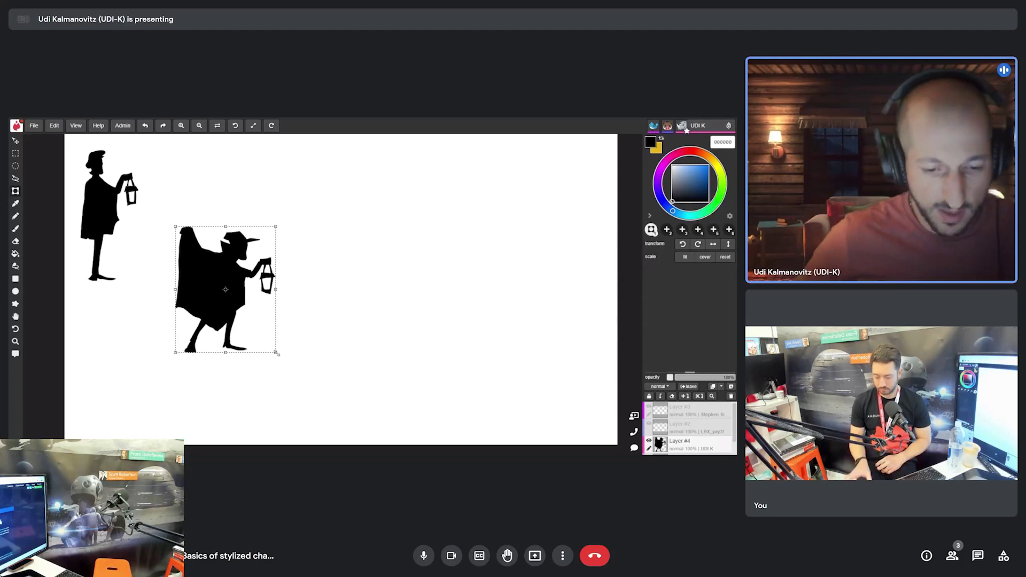
{"action": "left_click_drag", "start_coordinate": [201, 286], "coordinate": [178, 213]}
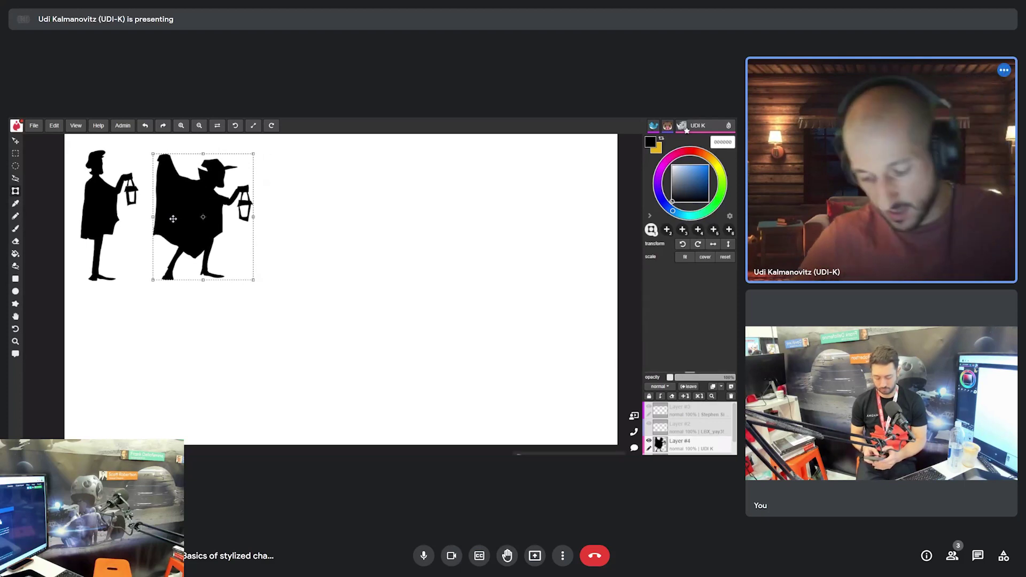
{"action": "left_click", "coordinate": [634, 448]}
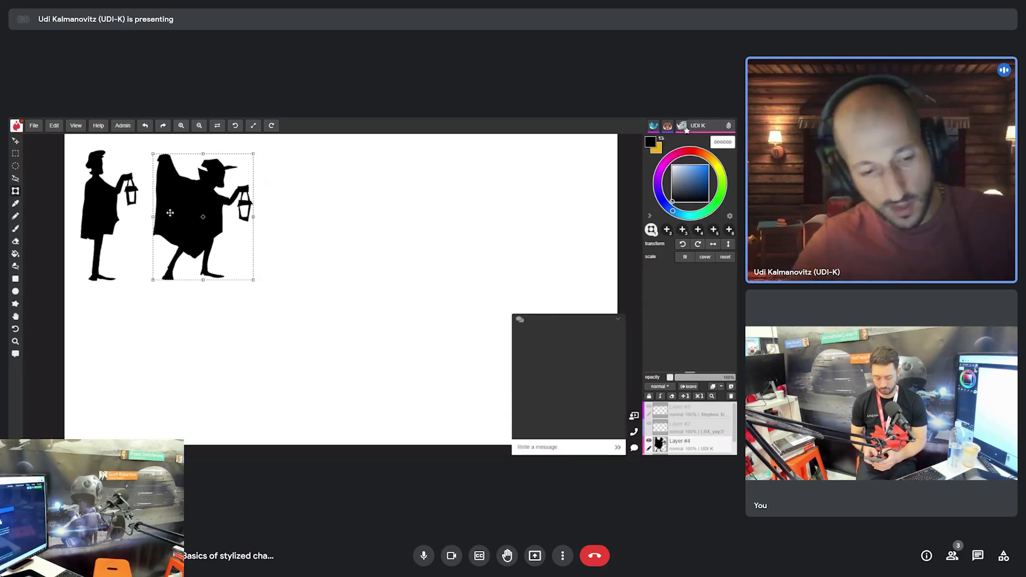
{"action": "left_click", "coordinate": [618, 322]}
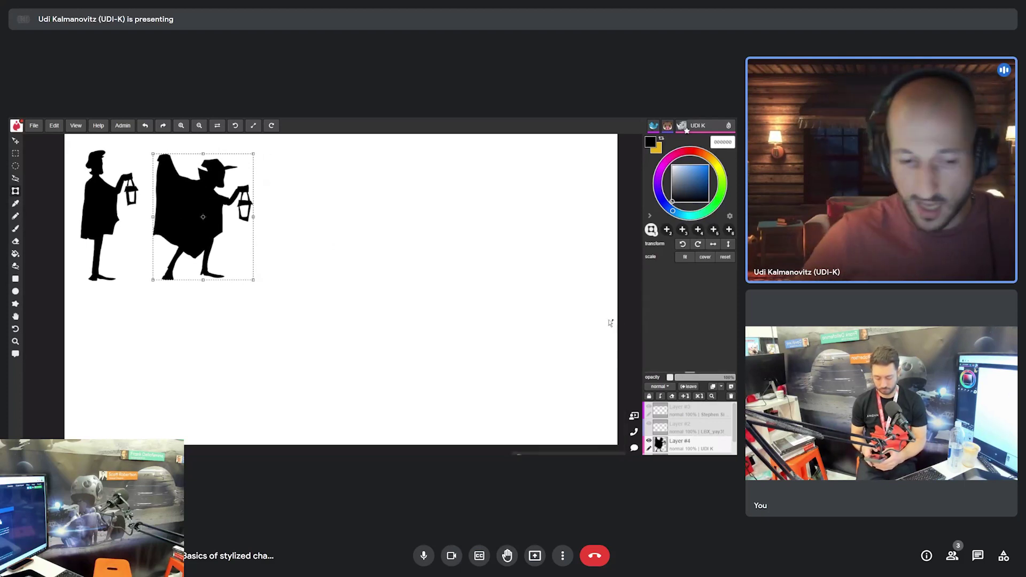
{"action": "left_click", "coordinate": [16, 229]}
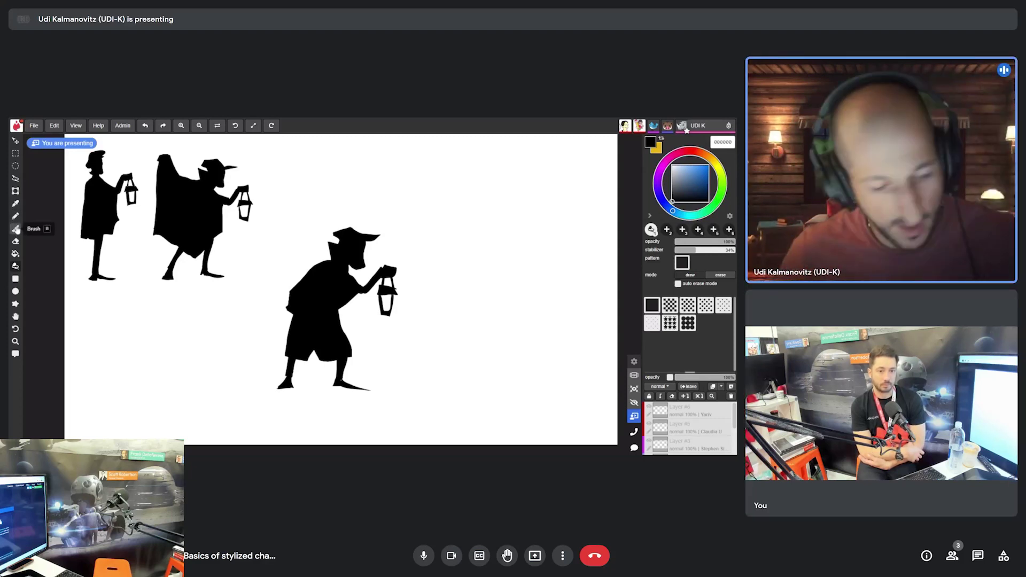
Lasso only the hunched lantern-carrier silhouette, scale it down and move it up in line beside the caped figure.
{"action": "left_click", "coordinate": [16, 191]}
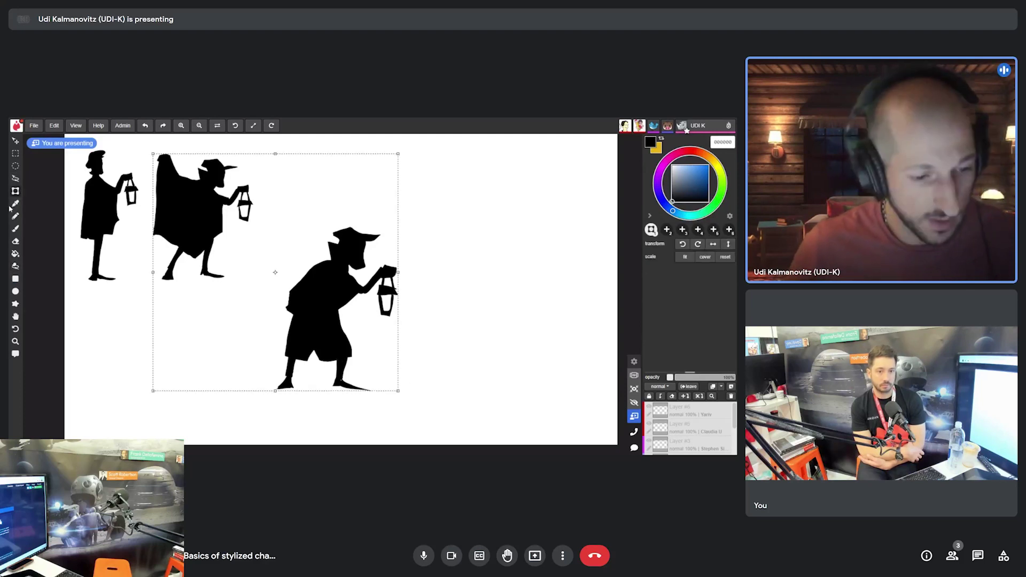
{"action": "left_click", "coordinate": [14, 180]}
{"action": "mouse_move", "coordinate": [381, 404]}
{"action": "left_mouse_down"}
{"action": "mouse_move", "coordinate": [278, 410]}
{"action": "mouse_move", "coordinate": [428, 393]}
{"action": "mouse_move", "coordinate": [367, 427]}
{"action": "left_mouse_up"}
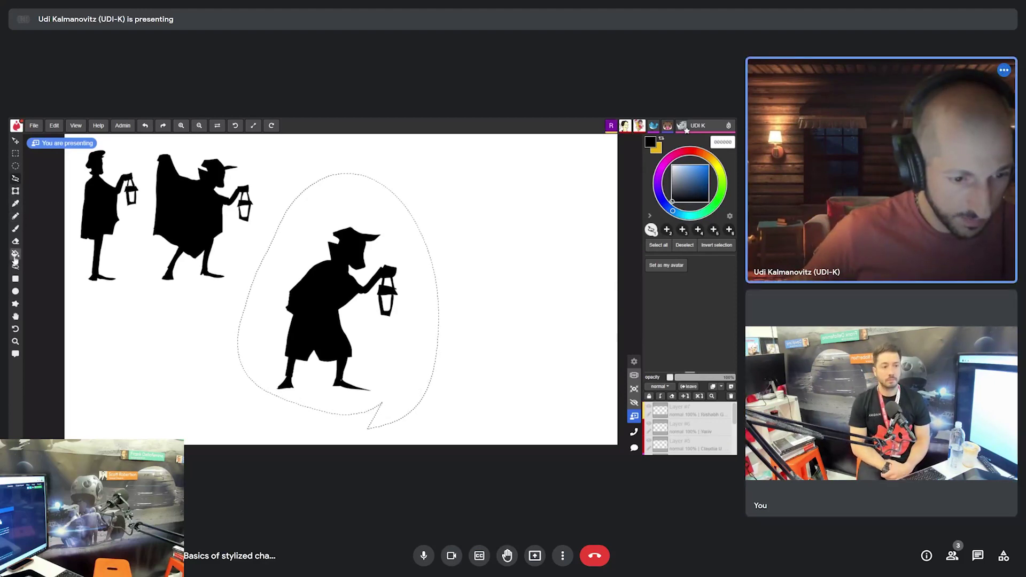
{"action": "left_click", "coordinate": [15, 191]}
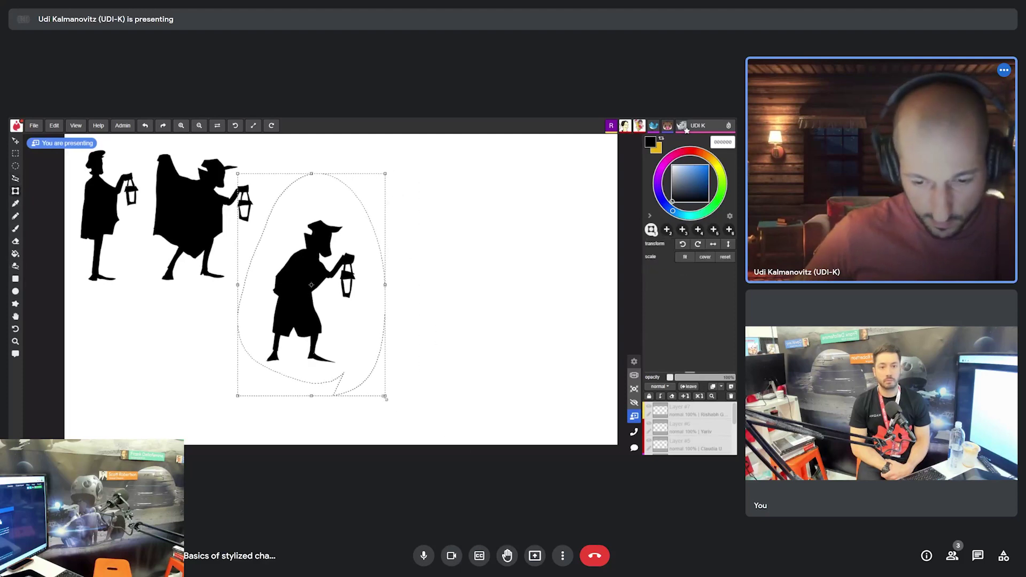
{"action": "left_click_drag", "start_coordinate": [441, 430], "coordinate": [404, 372]}
{"action": "left_click_drag", "start_coordinate": [302, 297], "coordinate": [307, 233]}
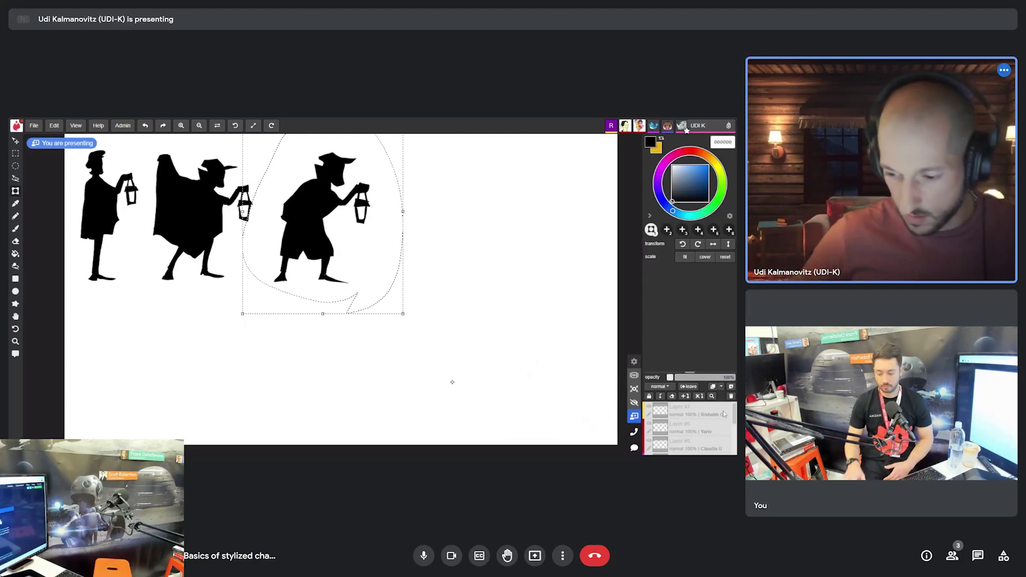
Duplicate Layer #4 and remove the lassoed caped figure from the copy, leaving only the hunched silhouette on it.
{"action": "scroll", "coordinate": [704, 437], "scroll_direction": "down", "scroll_amount": 3}
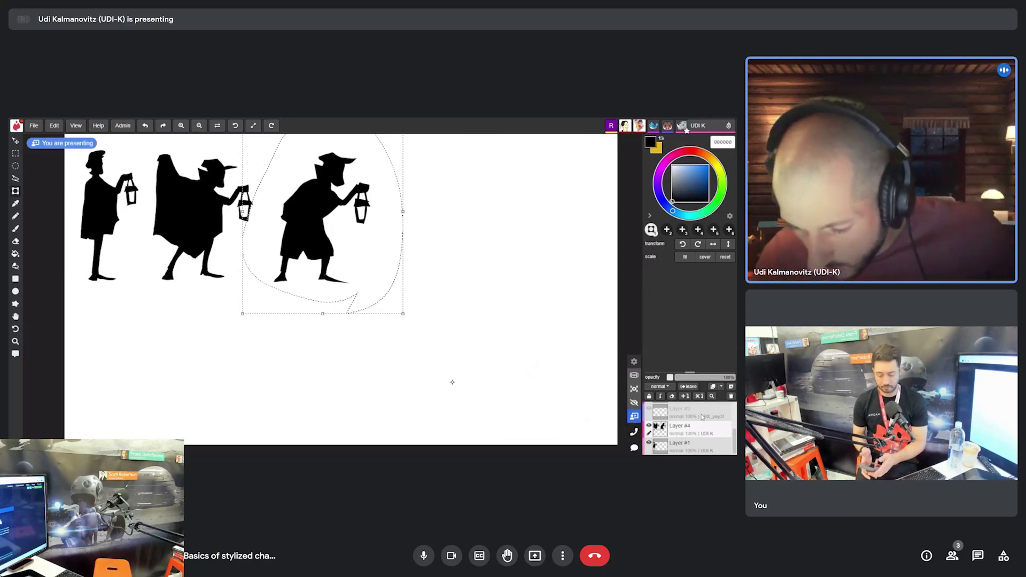
{"action": "left_click", "coordinate": [713, 388]}
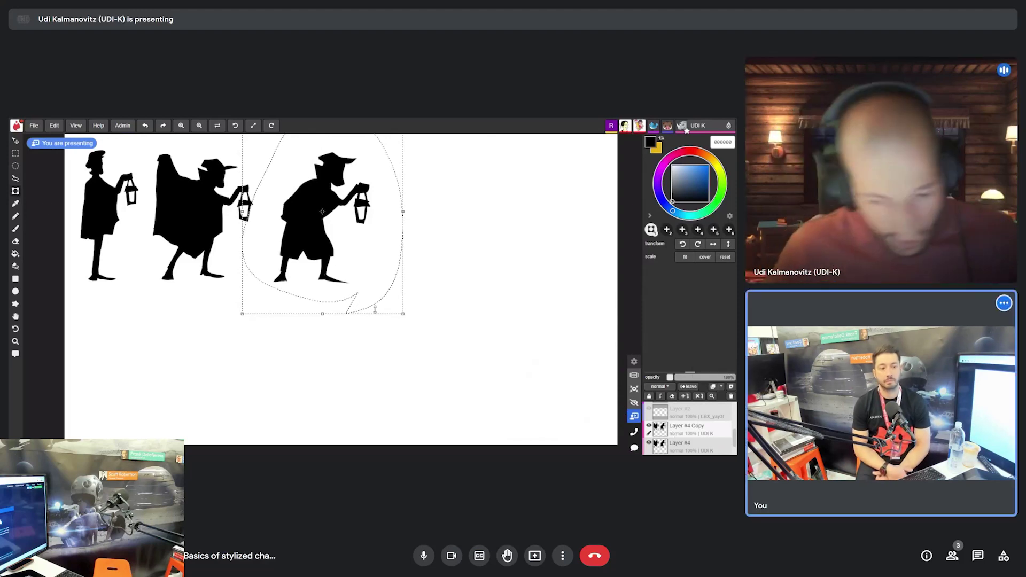
{"action": "left_click", "coordinate": [16, 178]}
{"action": "left_click_drag", "start_coordinate": [243, 144], "coordinate": [235, 298]}
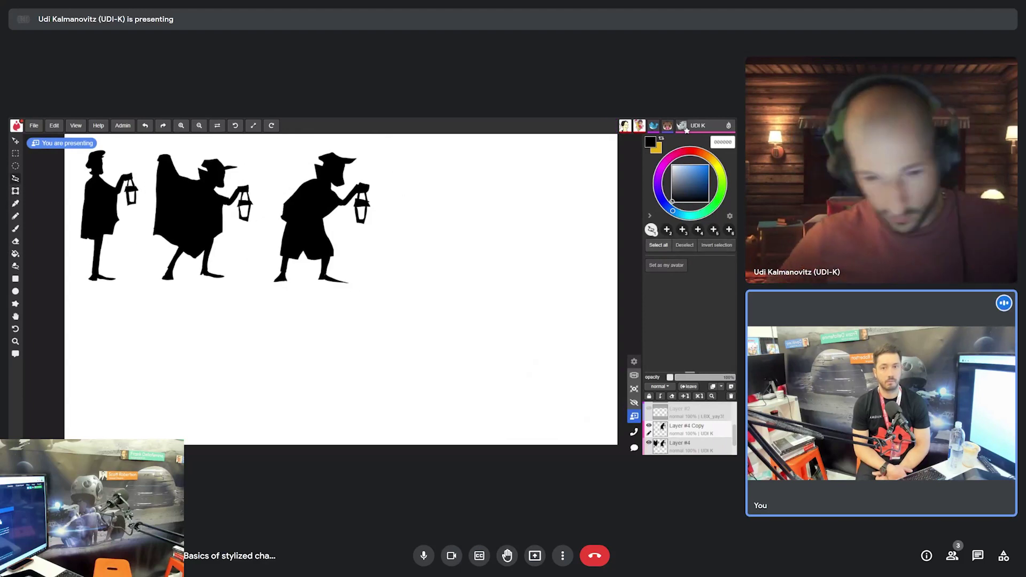
{"action": "left_click", "coordinate": [16, 191]}
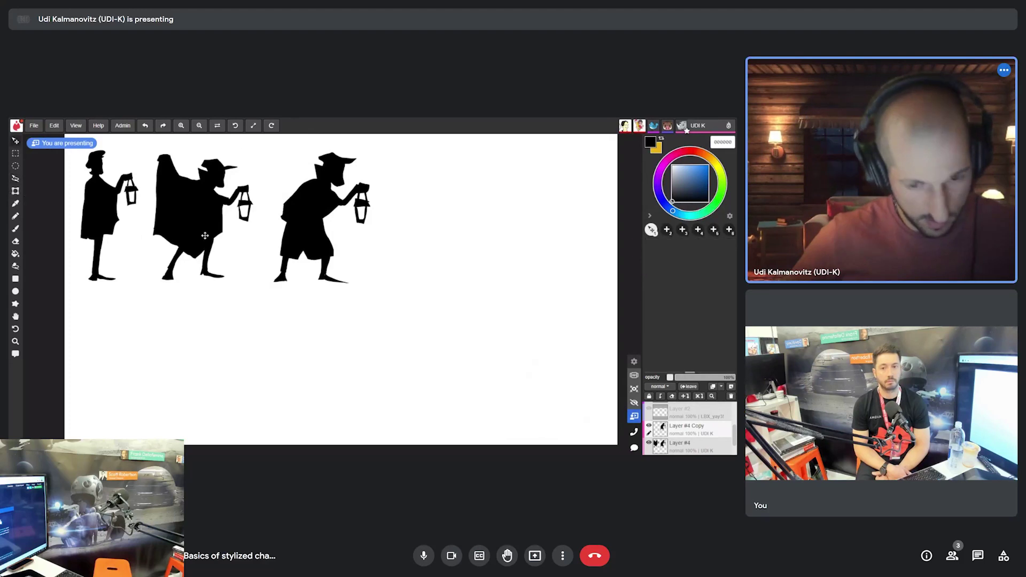
Move the copied hunched lantern-carrier silhouette below the row, beneath the first two figures.
{"action": "left_click_drag", "start_coordinate": [318, 216], "coordinate": [136, 365]}
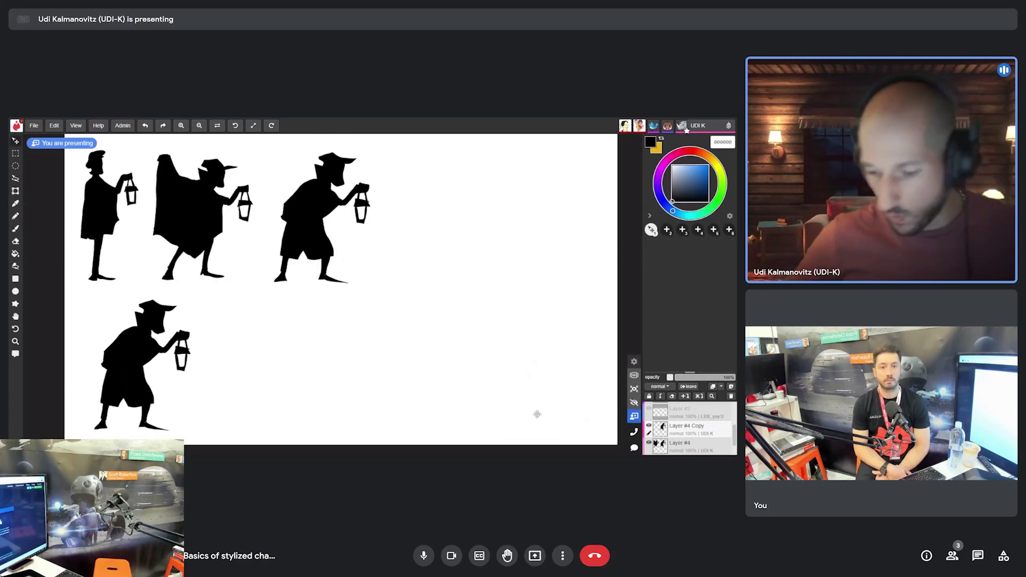
Transfer the silhouettes on Layer #4 down into Layer #1 and delete the emptied Layer #4.
{"action": "scroll", "coordinate": [686, 430], "scroll_direction": "down", "scroll_amount": 1}
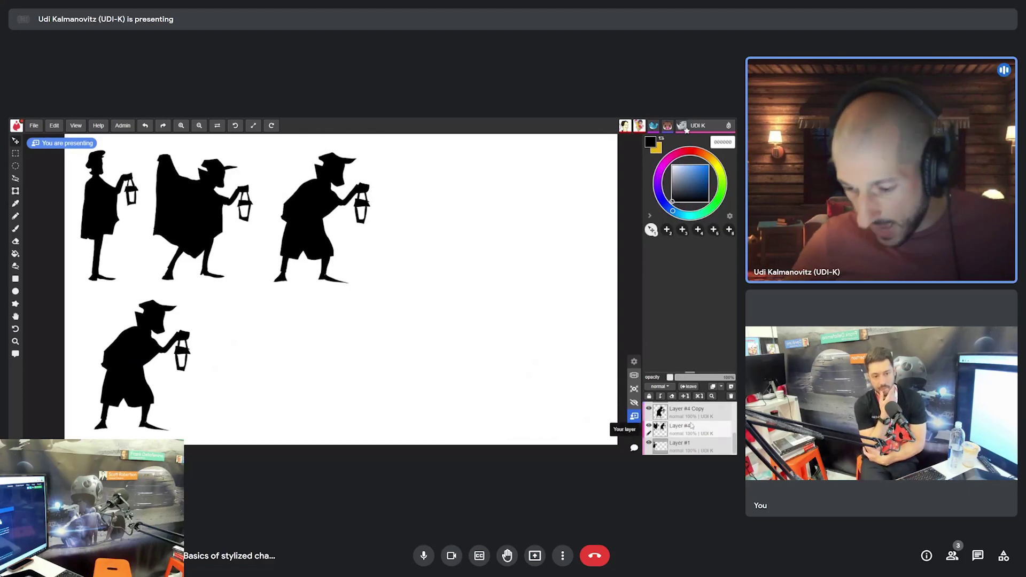
{"action": "left_click", "coordinate": [661, 396]}
{"action": "left_click", "coordinate": [661, 397]}
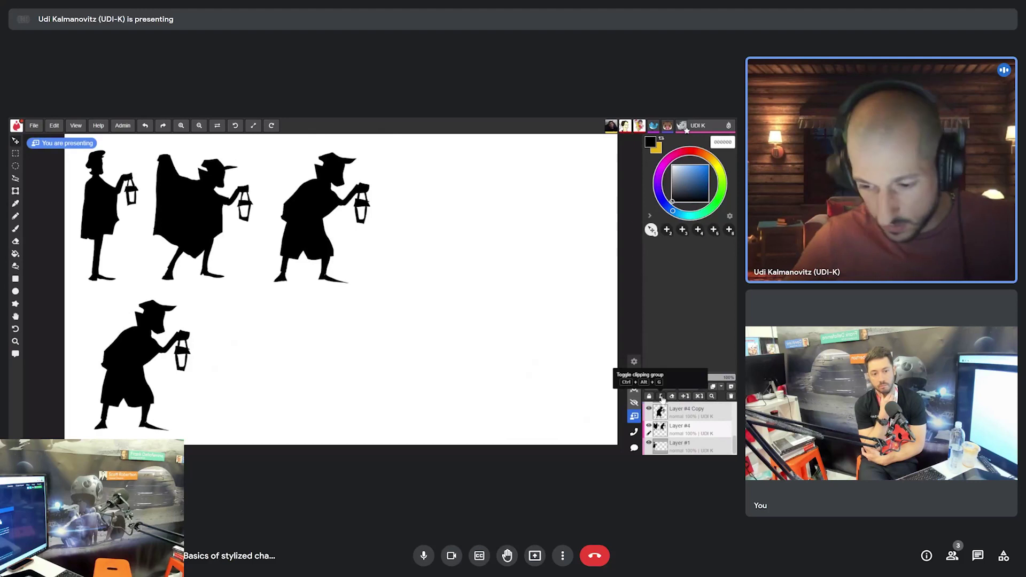
{"action": "left_click", "coordinate": [685, 397]}
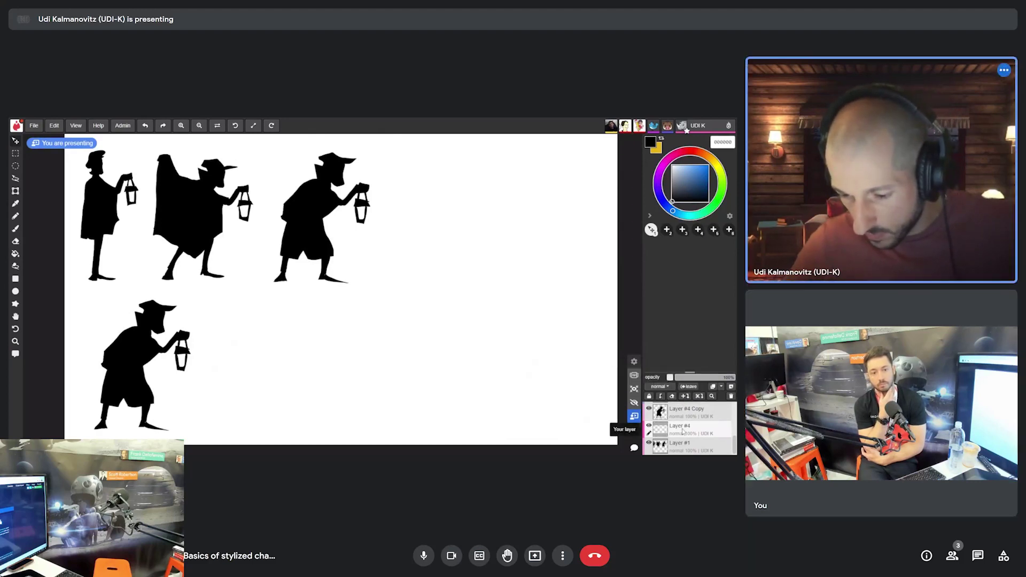
{"action": "left_click", "coordinate": [731, 396]}
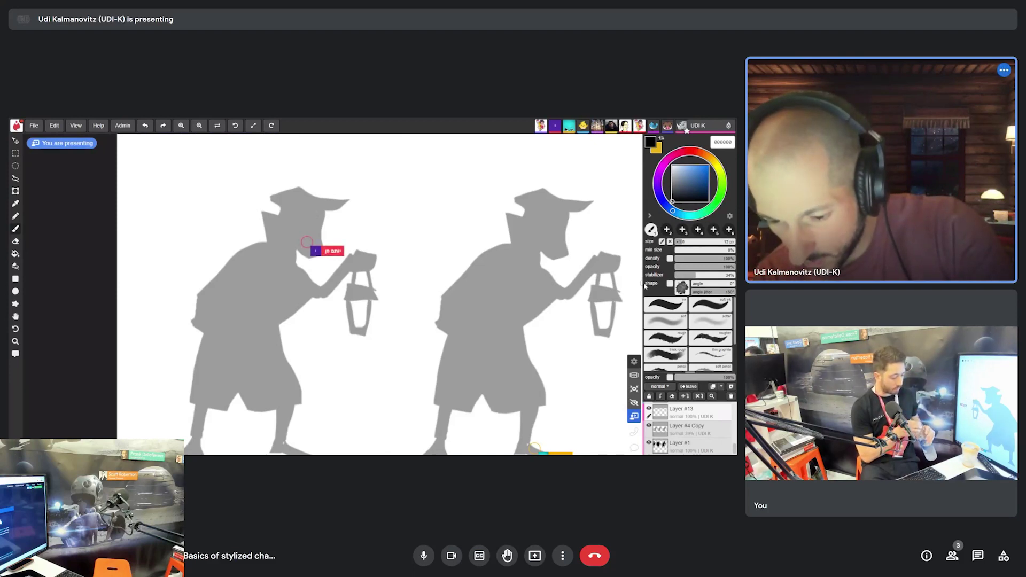
Enable pen pressure for the brush density, keep opacity at 100%, and try strokes on the first grey figure, undoing each one.
{"action": "left_click", "coordinate": [714, 258]}
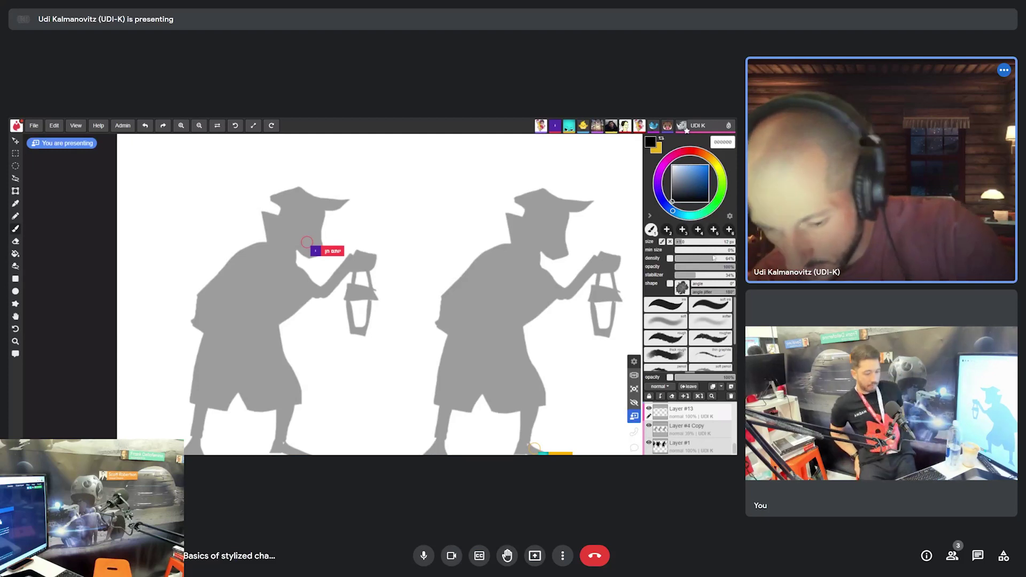
{"action": "left_click_drag", "start_coordinate": [289, 270], "coordinate": [187, 359]}
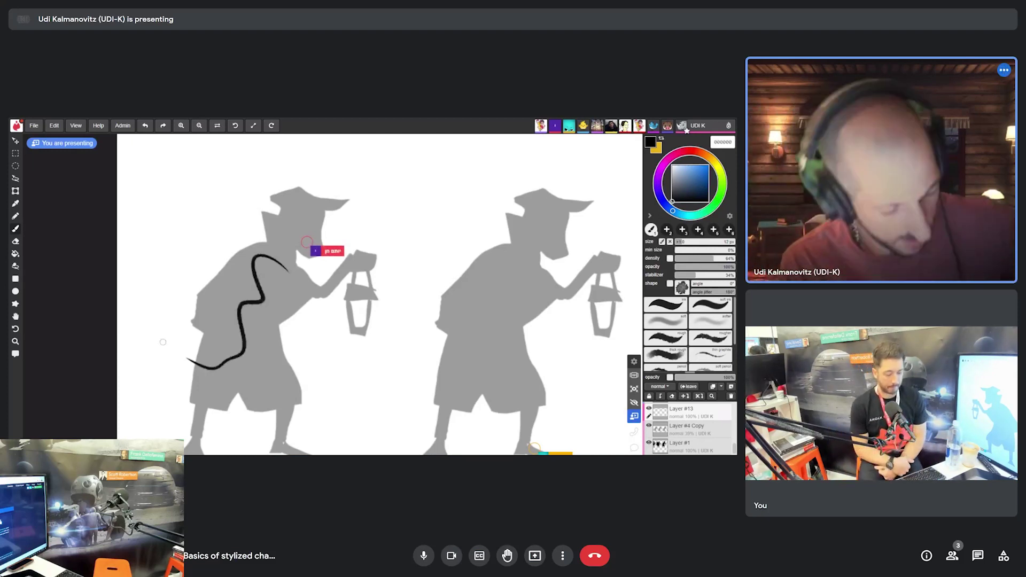
{"action": "key", "text": "ctrl+z"}
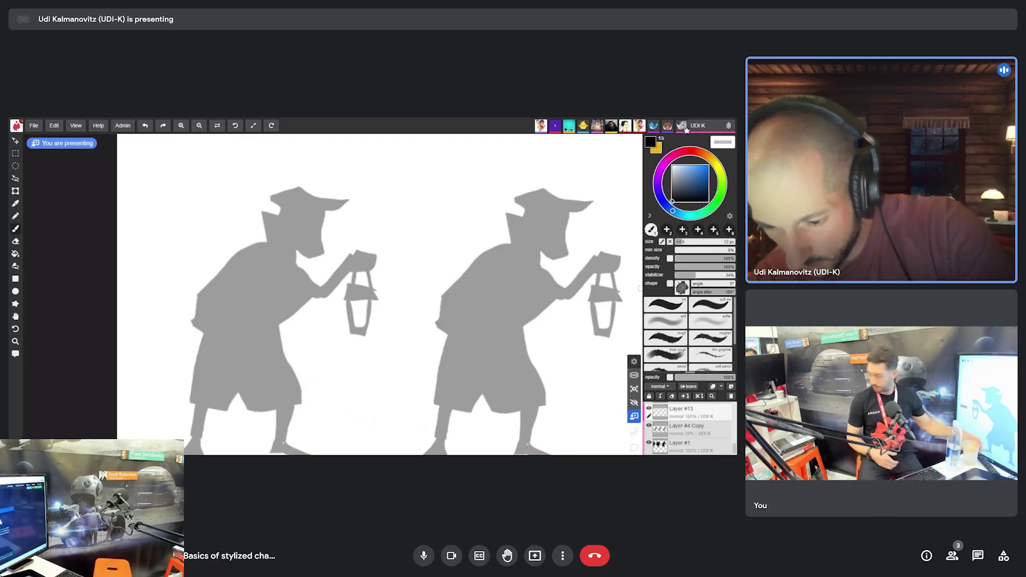
{"action": "left_click_drag", "start_coordinate": [723, 265], "coordinate": [703, 266]}
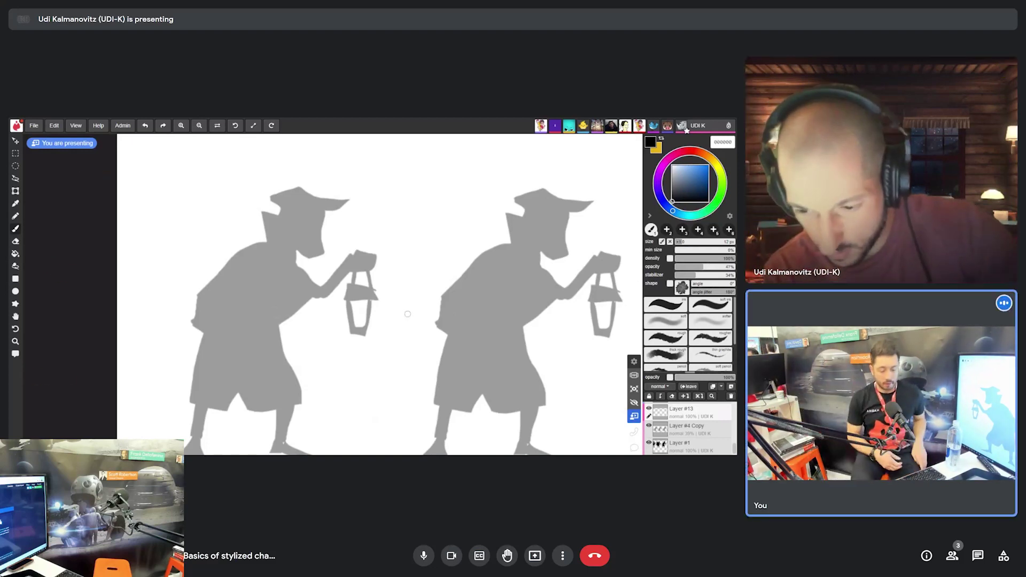
{"action": "left_click_drag", "start_coordinate": [703, 266], "coordinate": [734, 266]}
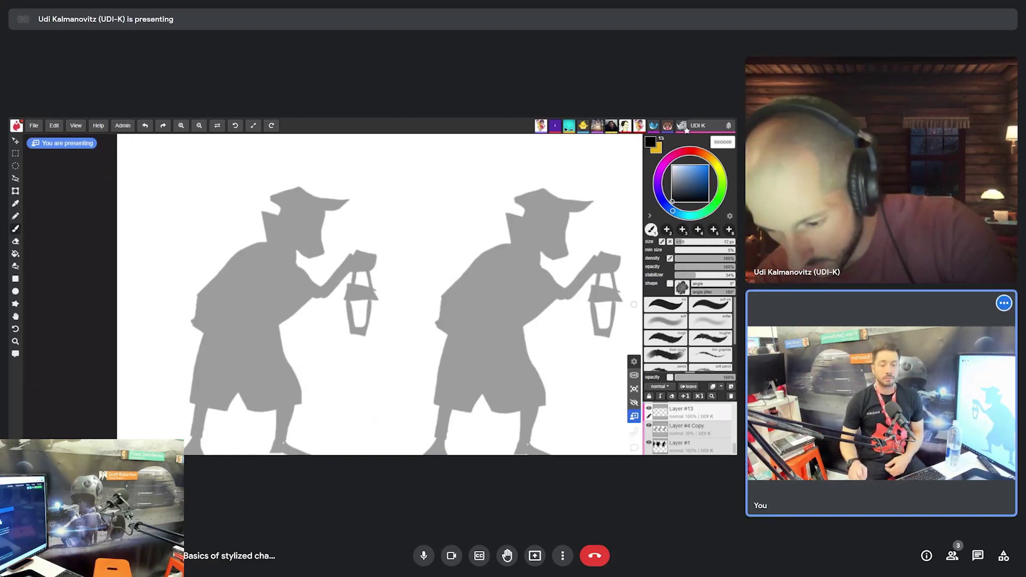
{"action": "left_click_drag", "start_coordinate": [269, 297], "coordinate": [201, 361]}
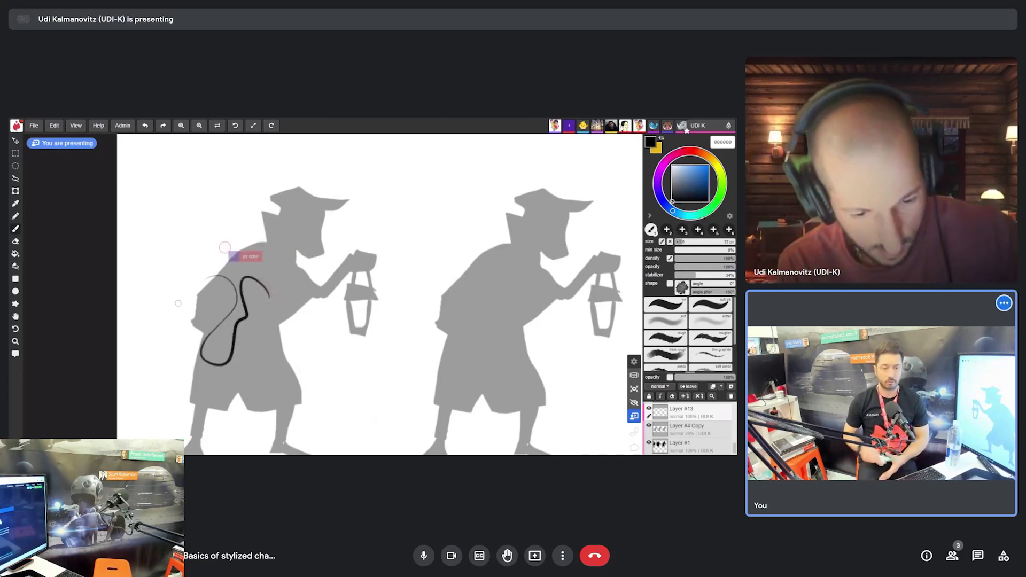
{"action": "key", "text": "ctrl+z"}
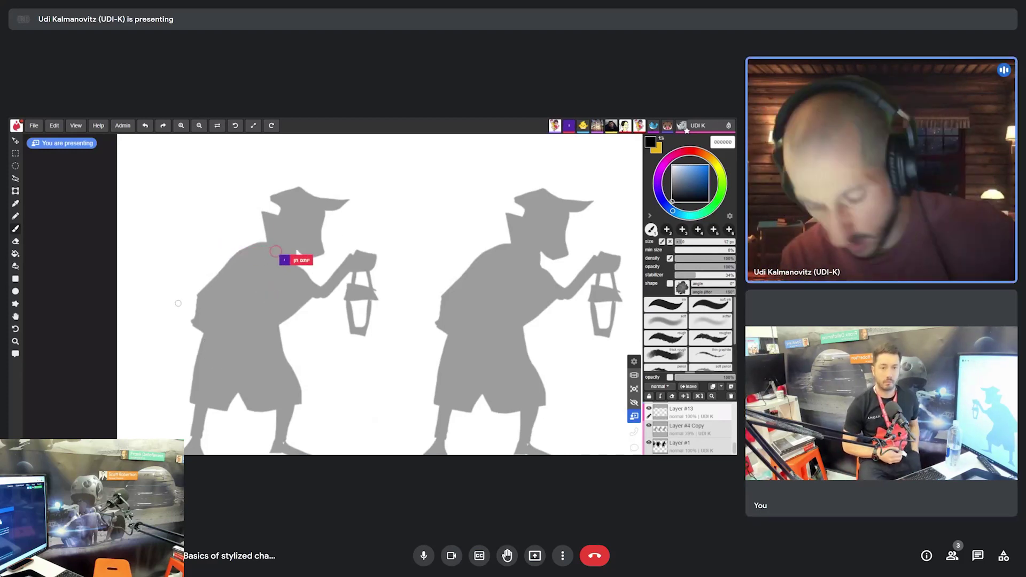
Reduce the brush size to 5 px.
{"action": "key", "text": "bracketleft"}
{"action": "key", "text": "bracketleft"}
{"action": "key", "text": "bracketleft"}
{"action": "key", "text": "bracketleft"}
{"action": "key", "text": "bracketleft"}
{"action": "key", "text": "bracketleft"}
{"action": "key", "text": "bracketleft"}
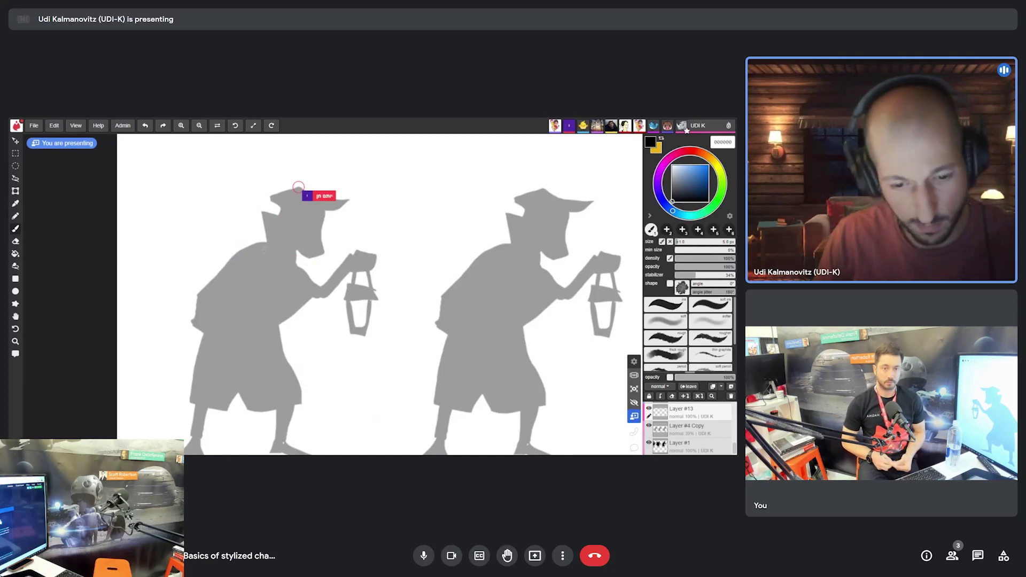
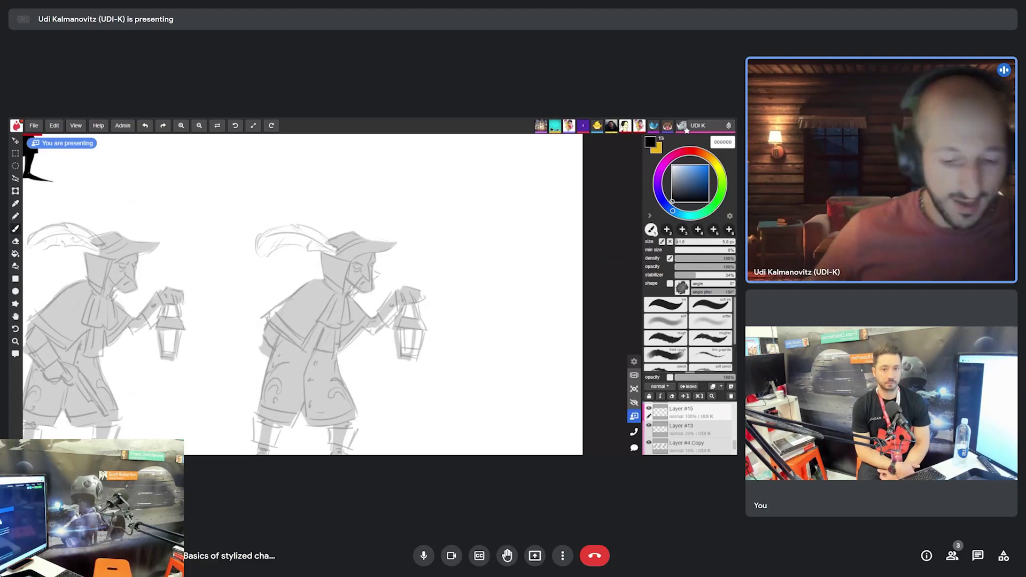
Switch to the drawing with the coloured turbaned characters and examine its colour variations.
{"action": "mouse_move", "coordinate": [224, 451]}
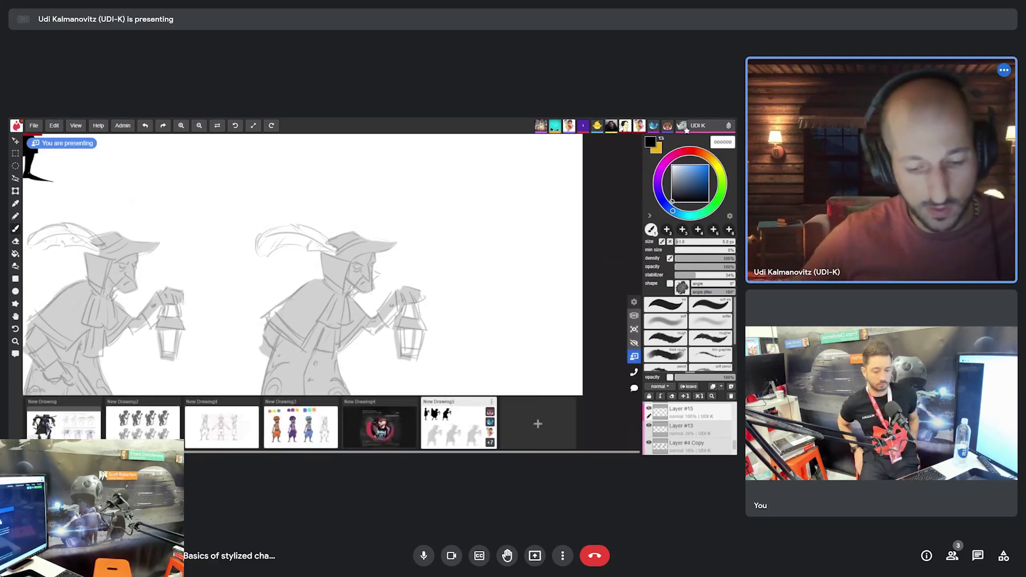
{"action": "left_click", "coordinate": [301, 426]}
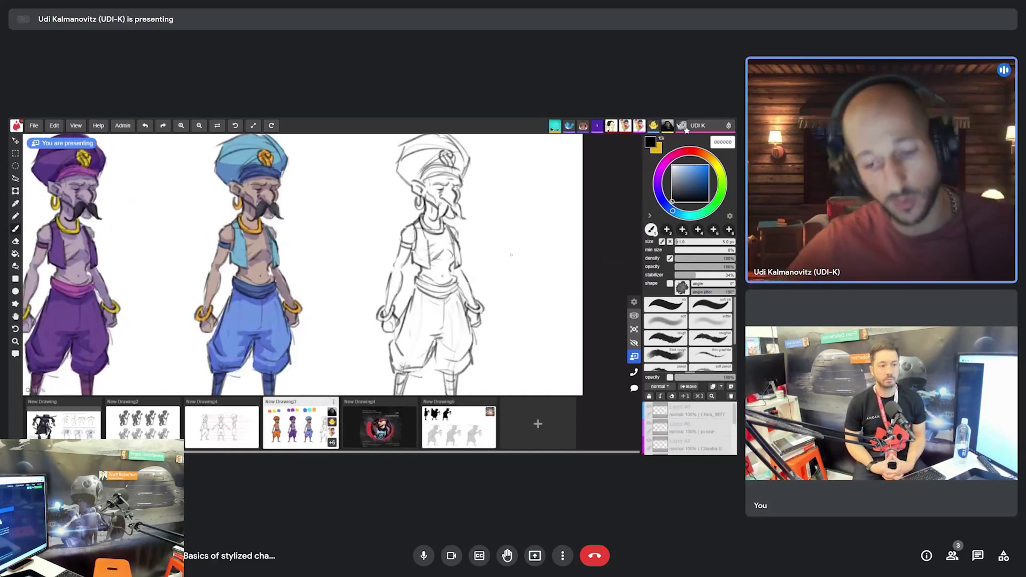
{"action": "scroll", "coordinate": [299, 264], "scroll_direction": "down", "scroll_amount": 2}
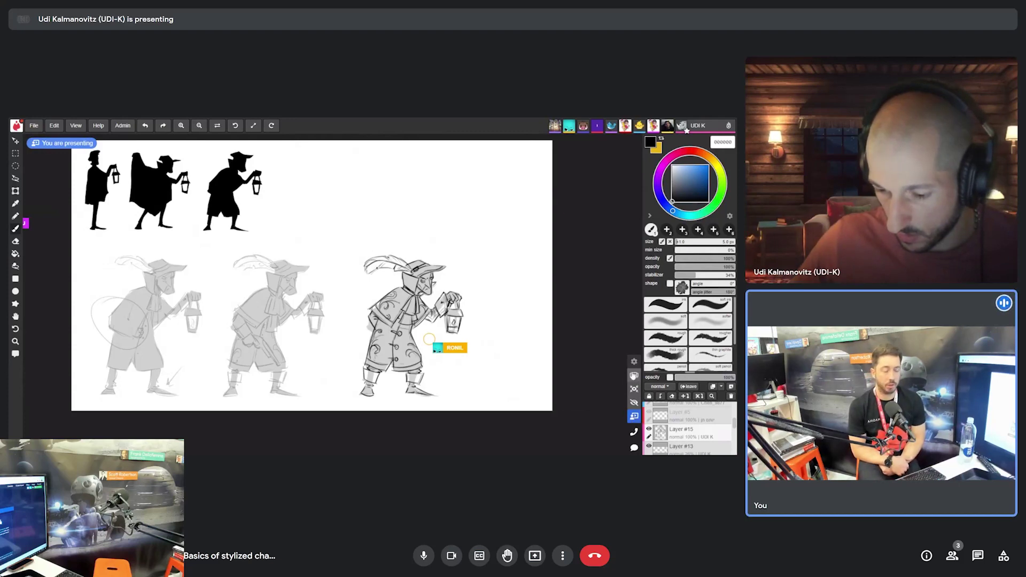
End the presentation of the lantern-carrier drawing to the other participants.
{"action": "left_click", "coordinate": [635, 362]}
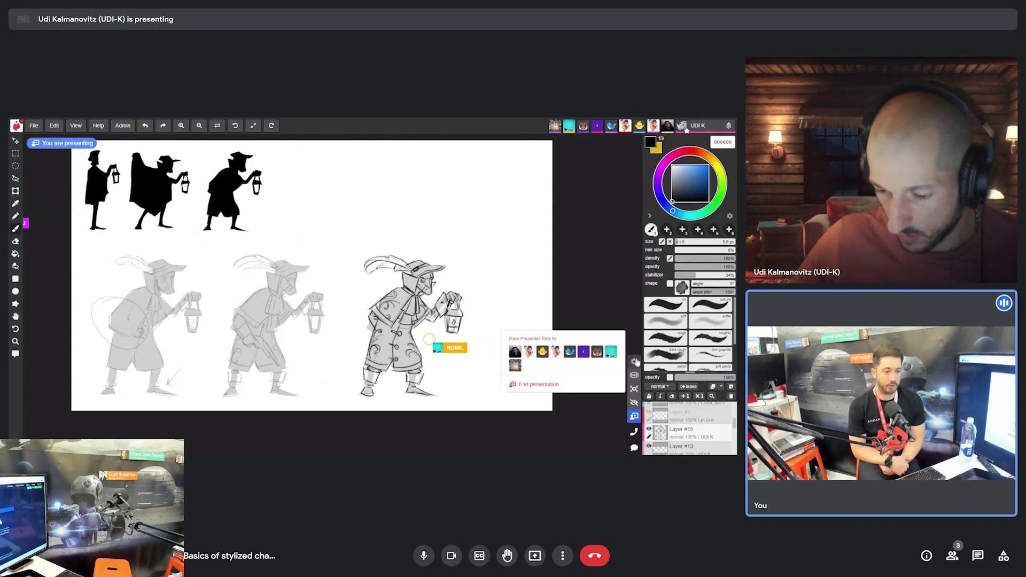
{"action": "left_click", "coordinate": [544, 384]}
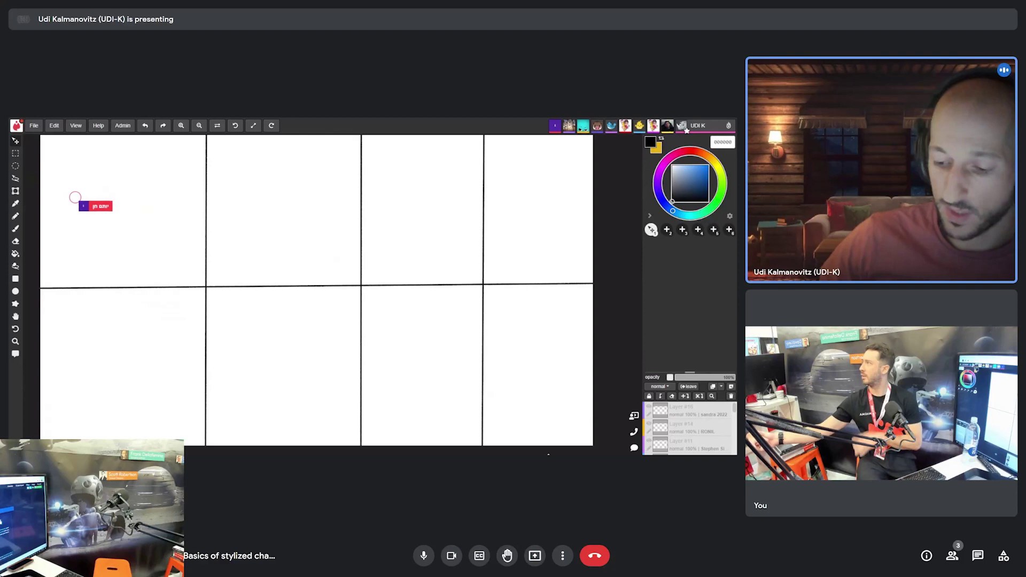
Check the chat for messages, close it, and locate Layer #1 among the layers.
{"action": "left_click", "coordinate": [634, 448]}
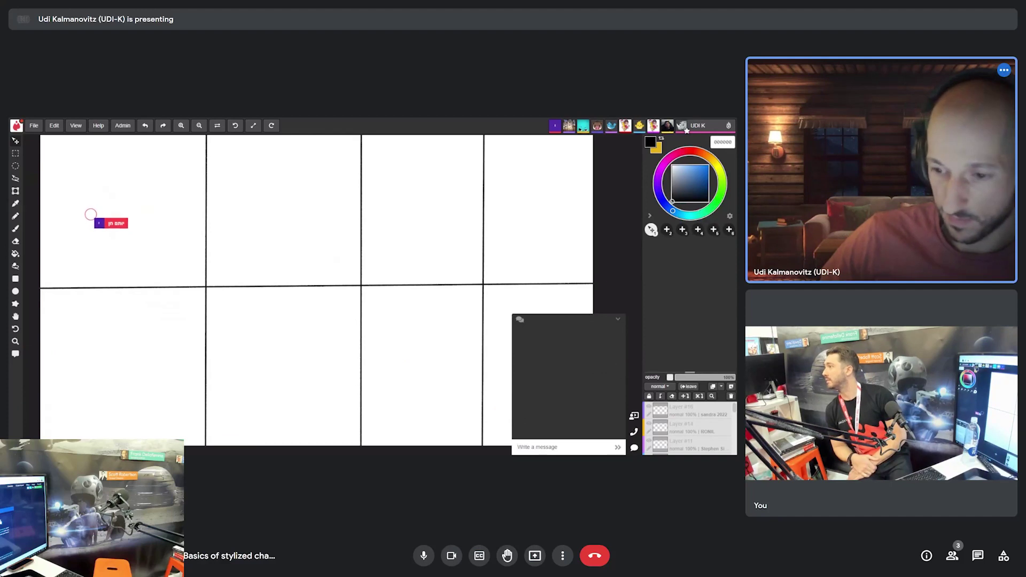
{"action": "left_click", "coordinate": [618, 320]}
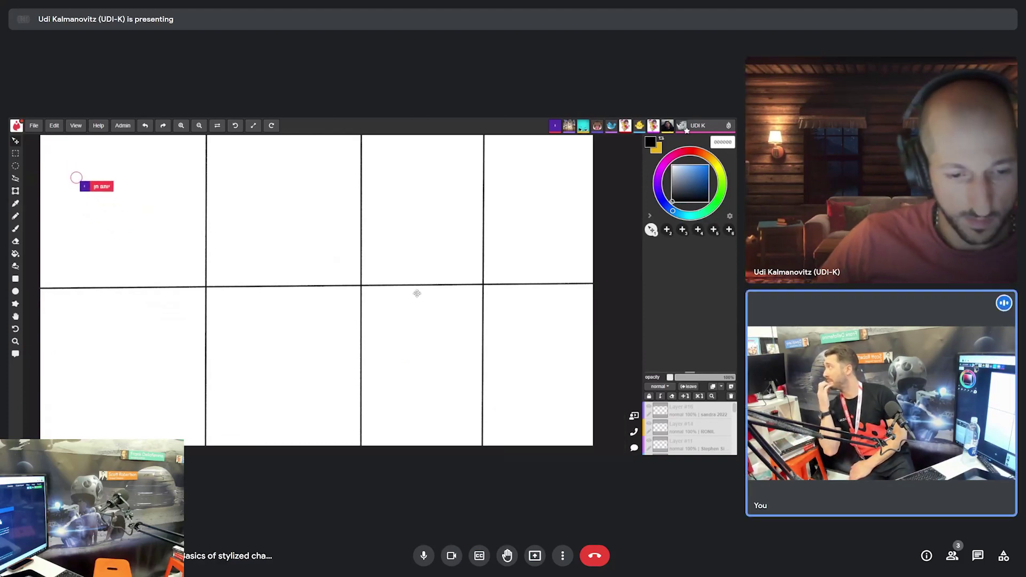
{"action": "scroll", "coordinate": [682, 420], "scroll_direction": "down", "scroll_amount": 5}
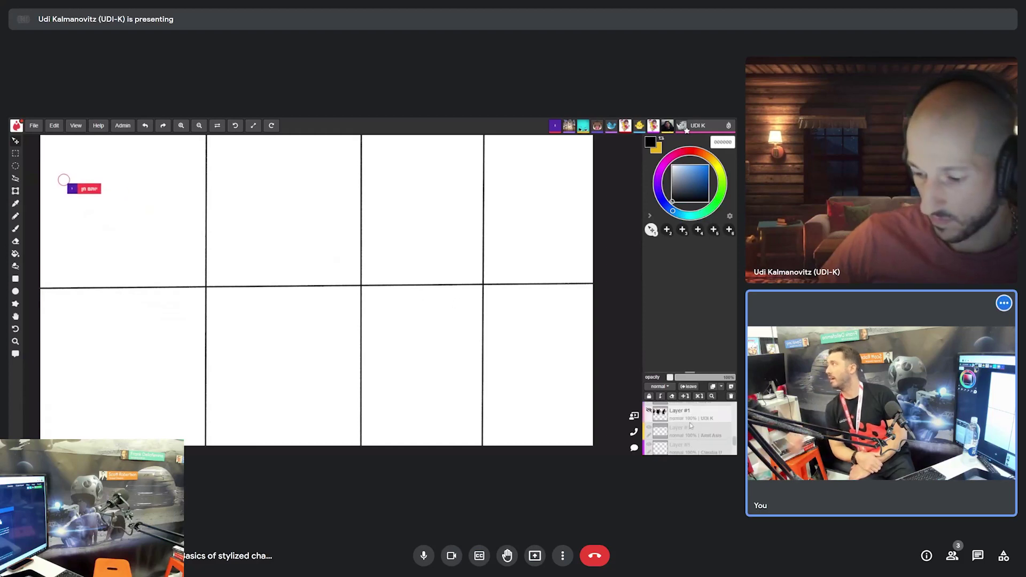